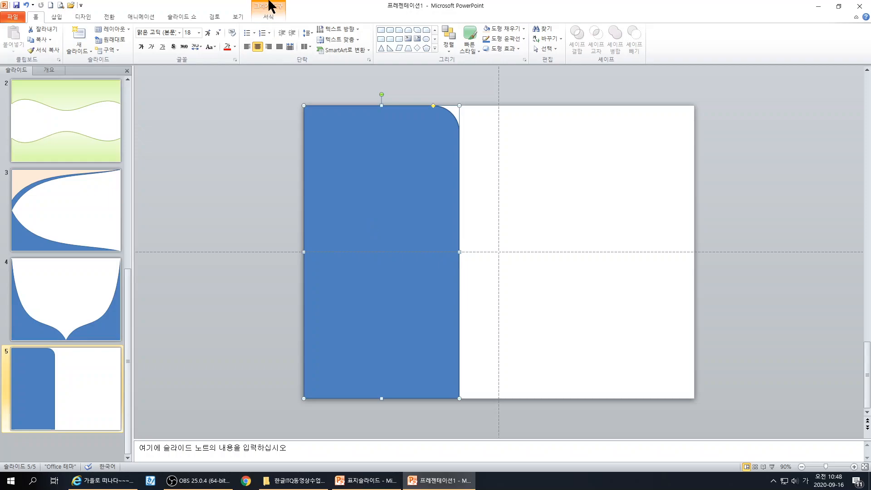
# Change the blue round-cornered shape on slide 5 to a plain rectangle.
pyautogui.click(271, 18)
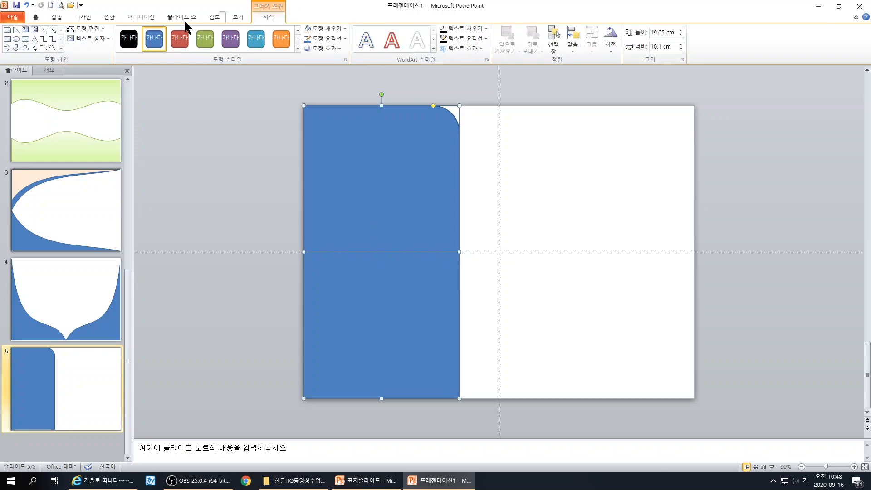
pyautogui.click(94, 27)
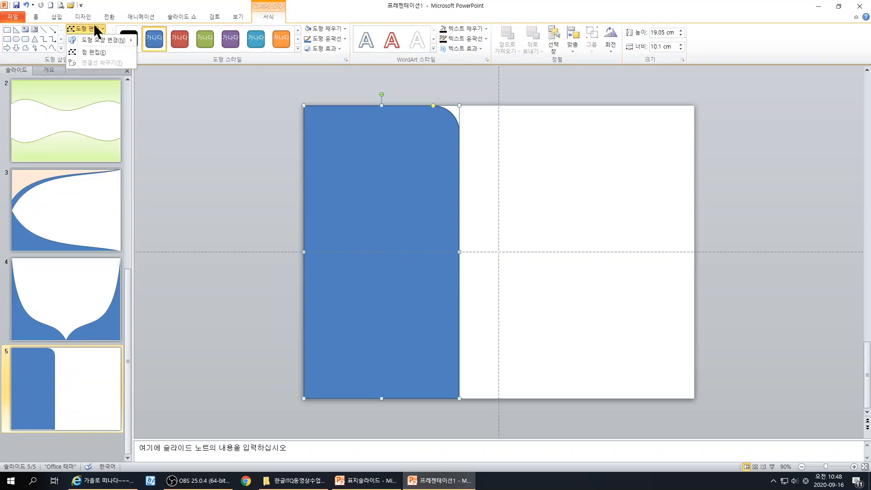
pyautogui.moveTo(96, 38)
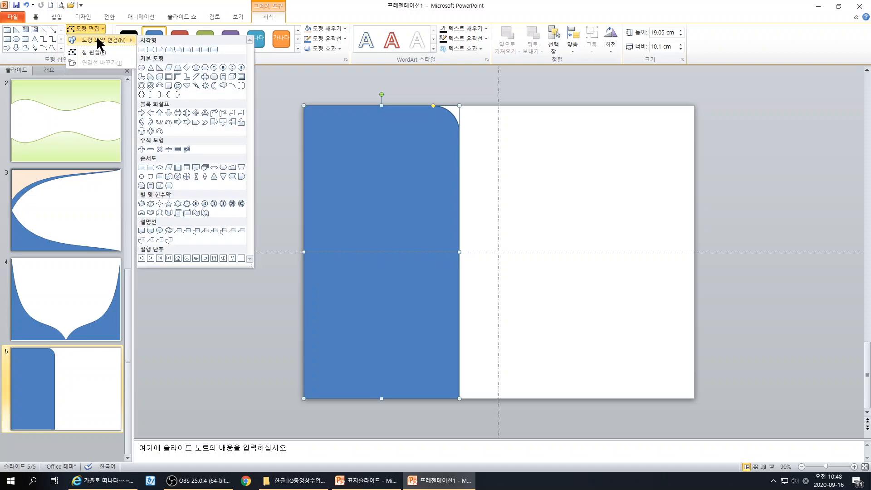
pyautogui.click(142, 49)
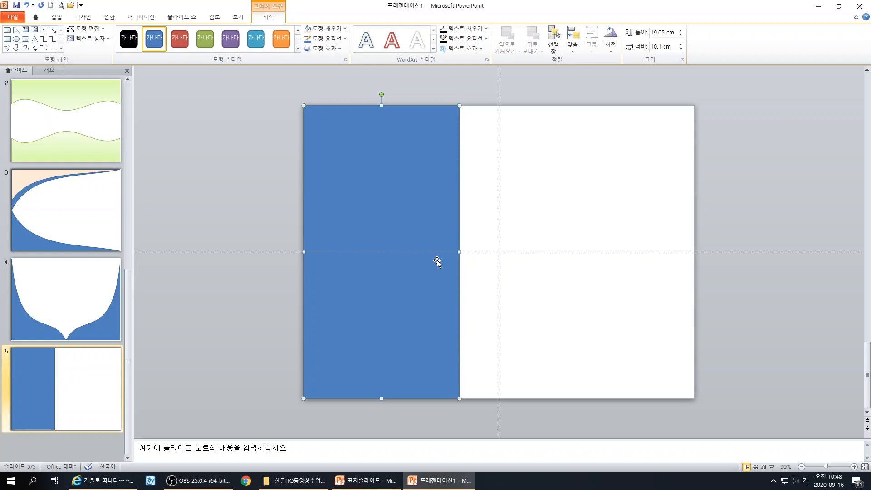
# Start point editing on the blue rectangle and display the slide gridlines, checking the sample design in the 표지슬라이드 presentation.
pyautogui.rightClick(385, 226)
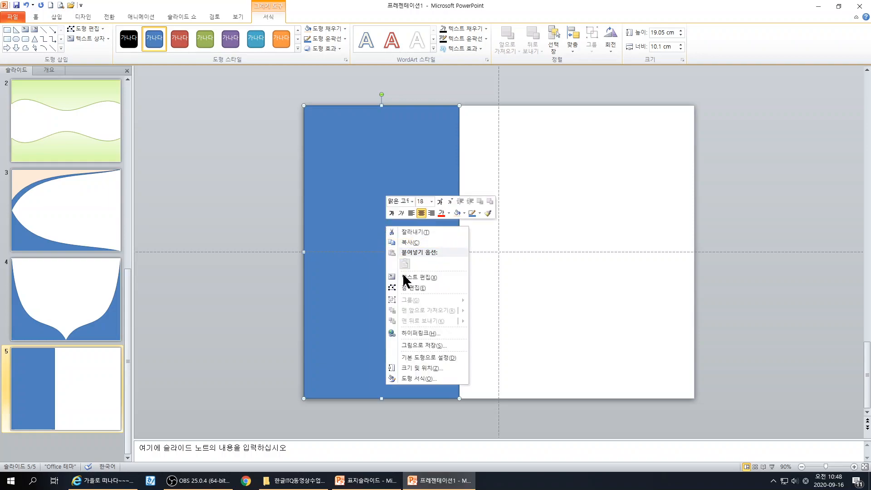
pyautogui.click(411, 287)
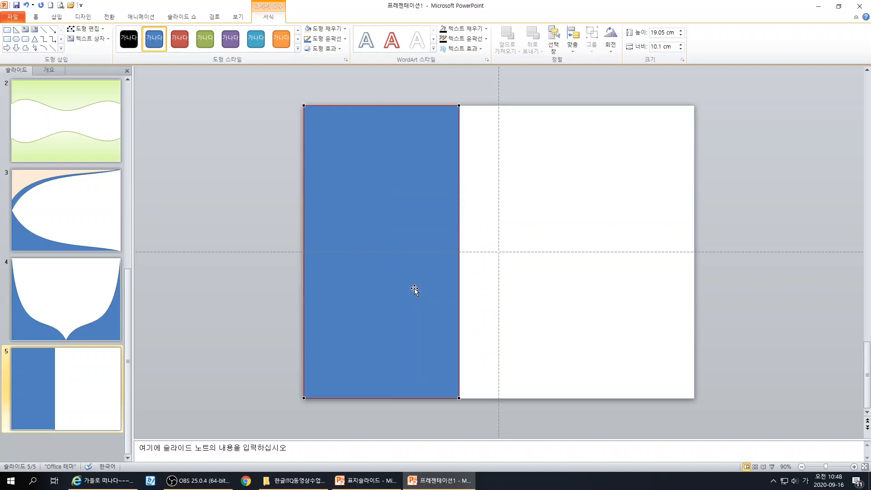
pyautogui.click(363, 480)
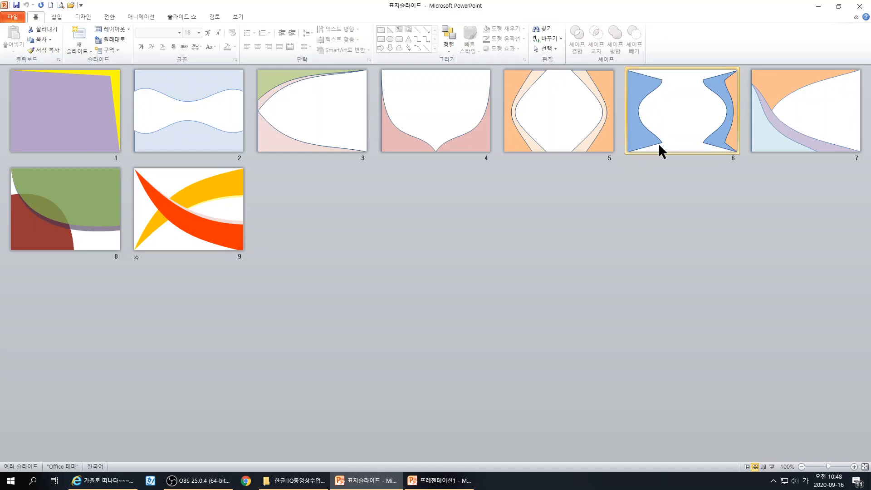
pyautogui.click(439, 480)
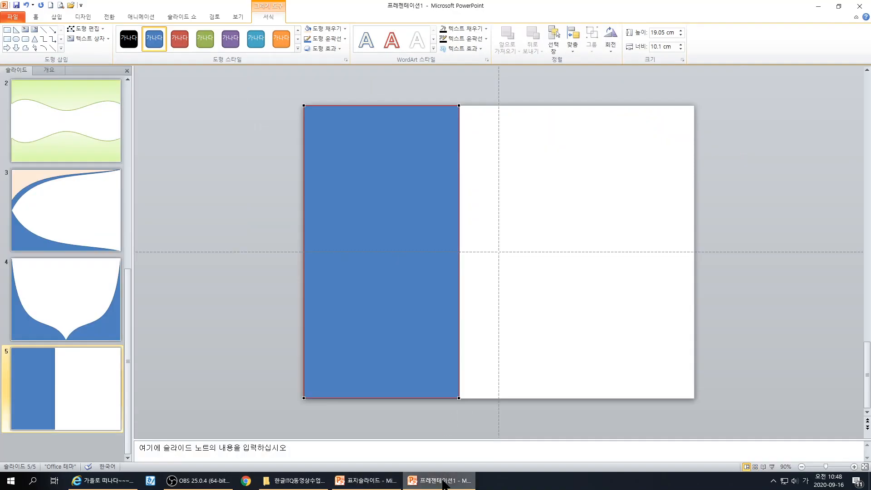
pyautogui.click(238, 17)
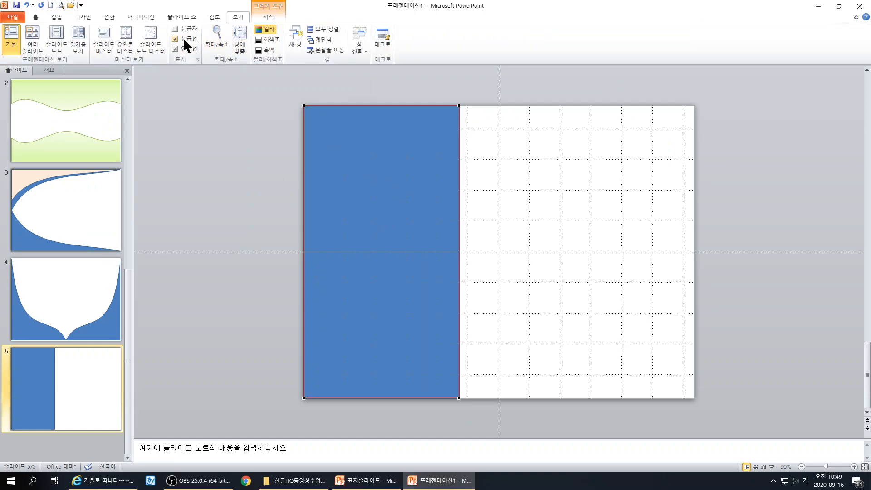
# Move the rectangle's upper-right point down and its lower-right point up to the nearest horizontal gridlines.
pyautogui.click(459, 106)
pyautogui.moveTo(458, 105); pyautogui.dragTo(457, 129)
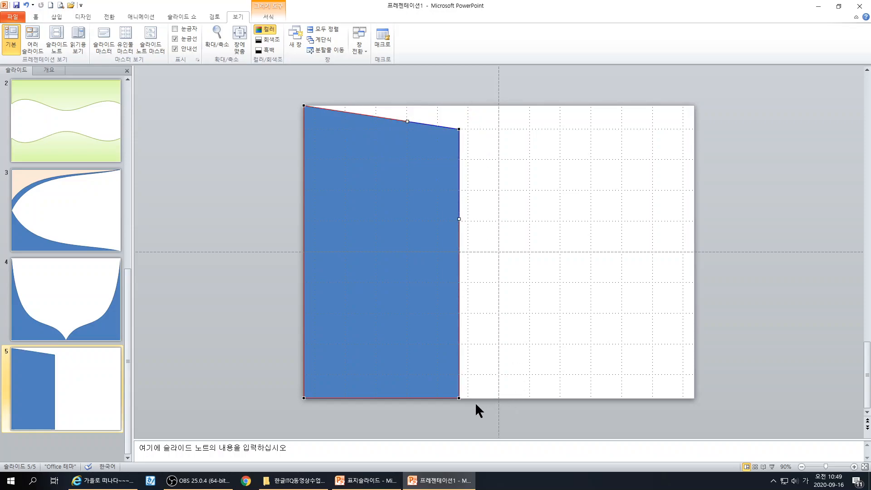
pyautogui.click(459, 398)
pyautogui.moveTo(459, 398); pyautogui.dragTo(459, 374)
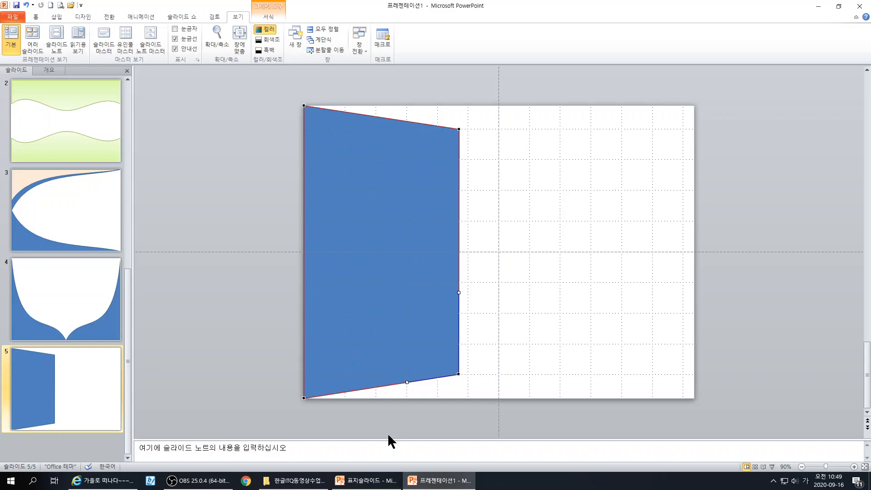
# Pull the middle of the shape's right edge inward along the horizontal guide and lengthen its curve handles into a wide, symmetrical concave curve.
pyautogui.click(368, 480)
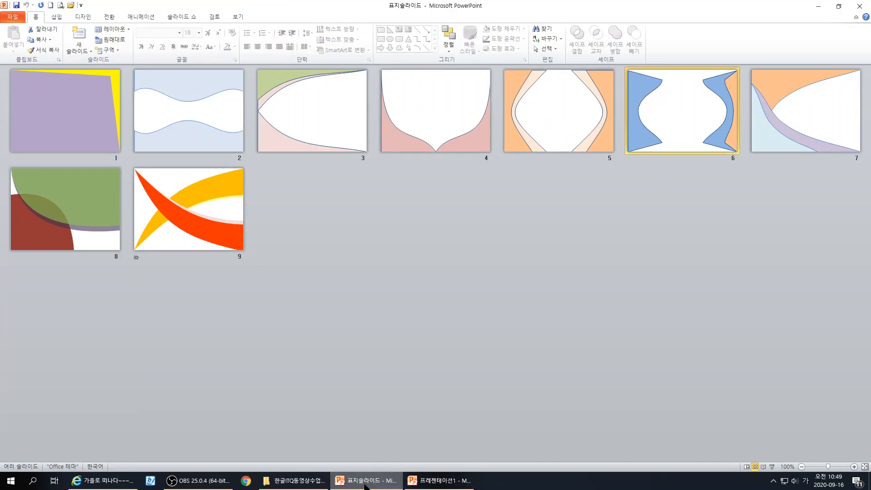
pyautogui.click(437, 486)
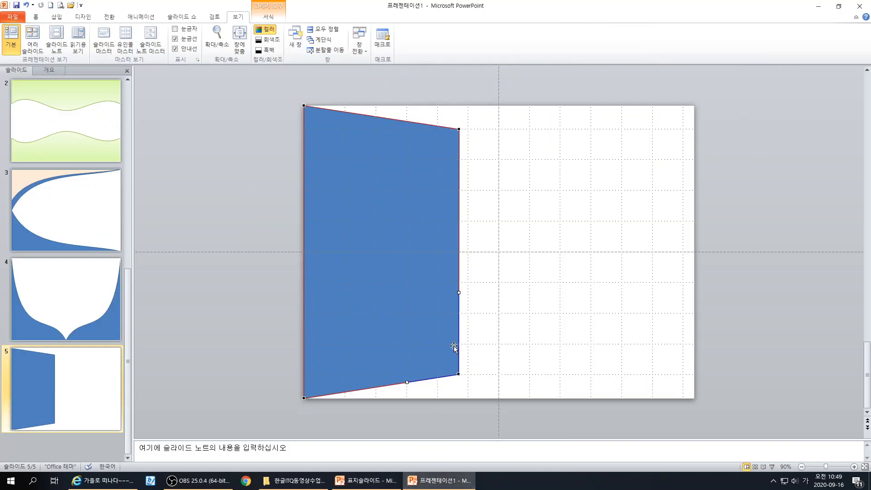
pyautogui.click(459, 251)
pyautogui.moveTo(459, 250); pyautogui.dragTo(363, 252)
pyautogui.moveTo(362, 252); pyautogui.dragTo(362, 253)
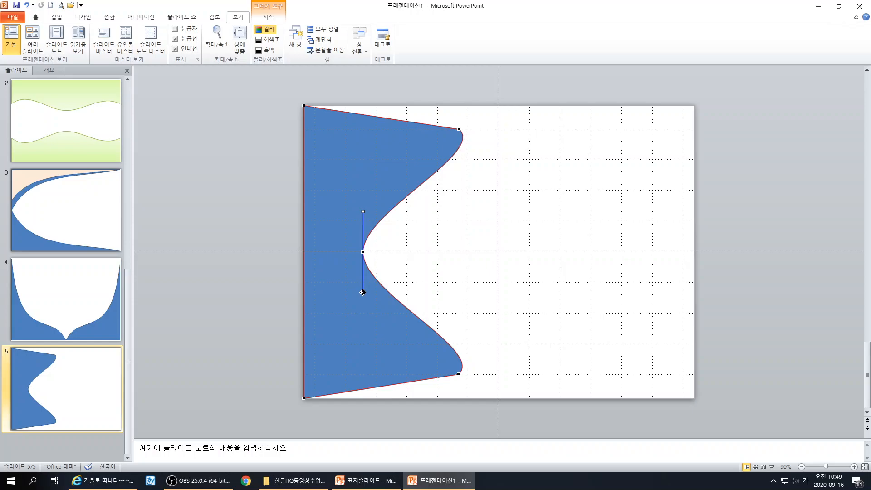
pyautogui.moveTo(363, 292); pyautogui.dragTo(362, 352)
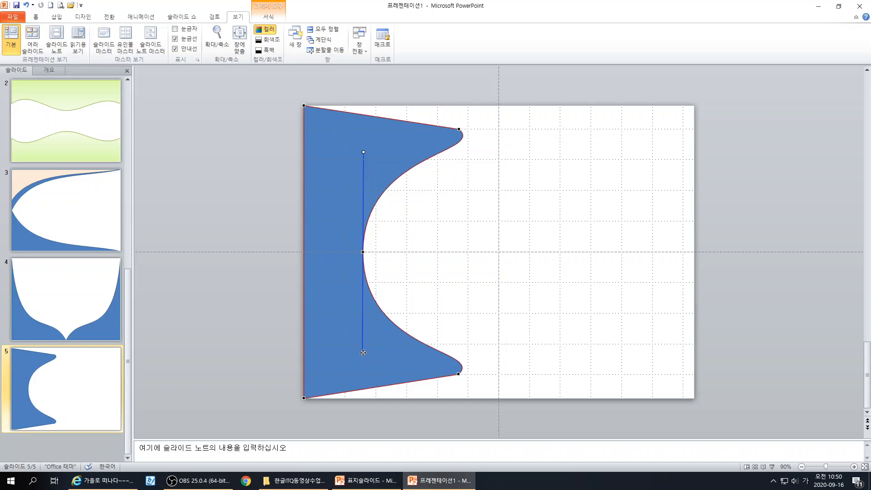
pyautogui.moveTo(362, 352); pyautogui.dragTo(362, 325)
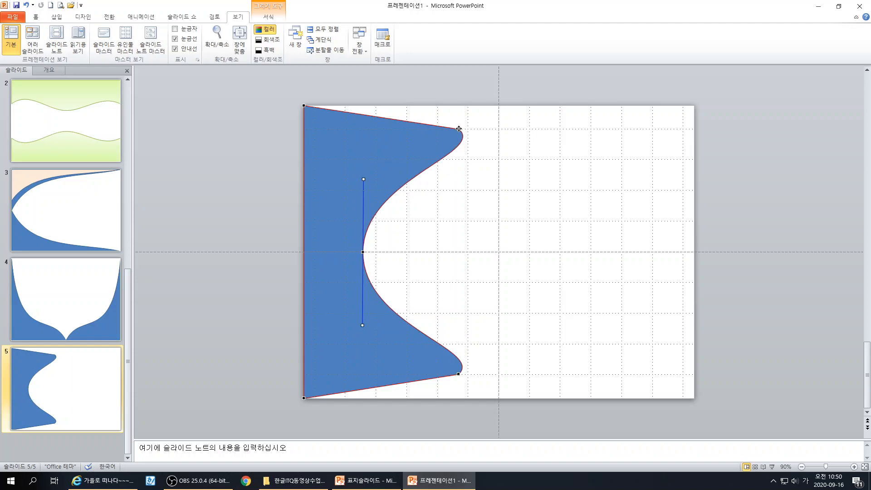
# Adjust the curve handles of the upper-right and lower-right points so the tips no longer bulge outward, and finish point editing.
pyautogui.click(459, 129)
pyautogui.moveTo(482, 147); pyautogui.dragTo(462, 160)
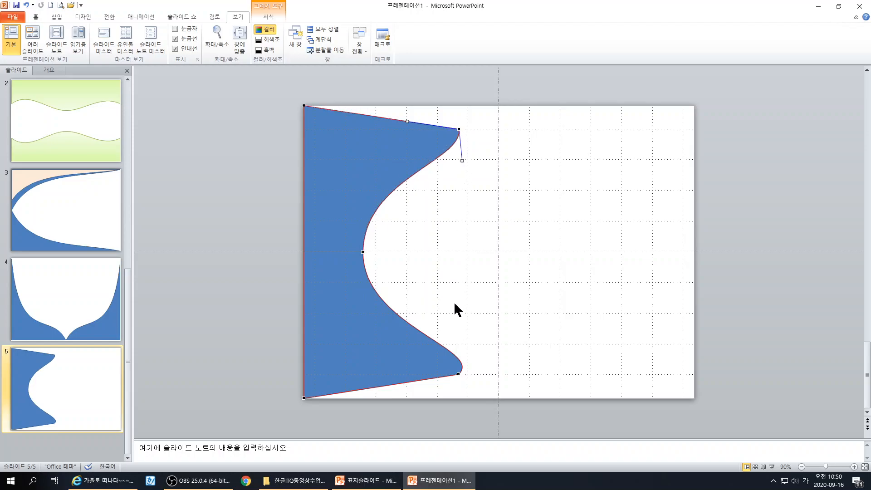
pyautogui.click(458, 374)
pyautogui.moveTo(485, 349); pyautogui.dragTo(464, 342)
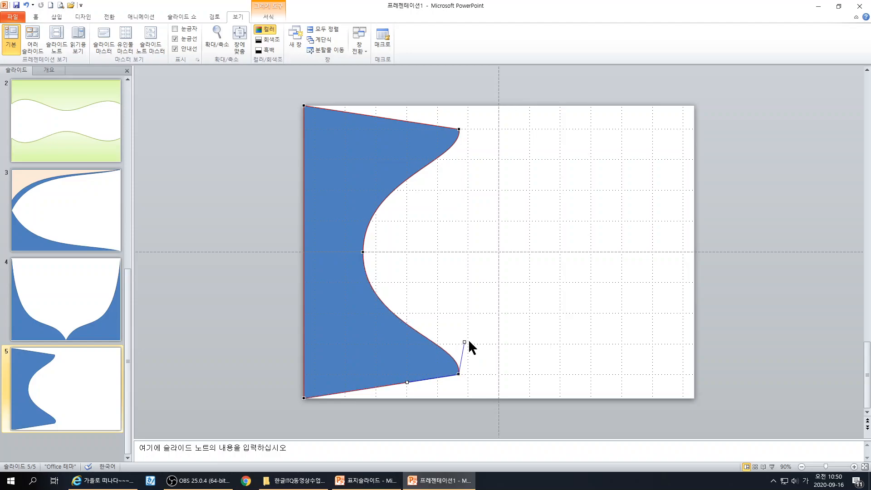
pyautogui.click(464, 433)
# Duplicate the curved shape and mirror the copy horizontally so it spans from the slide's vertical guide to the right edge.
pyautogui.click(336, 252)
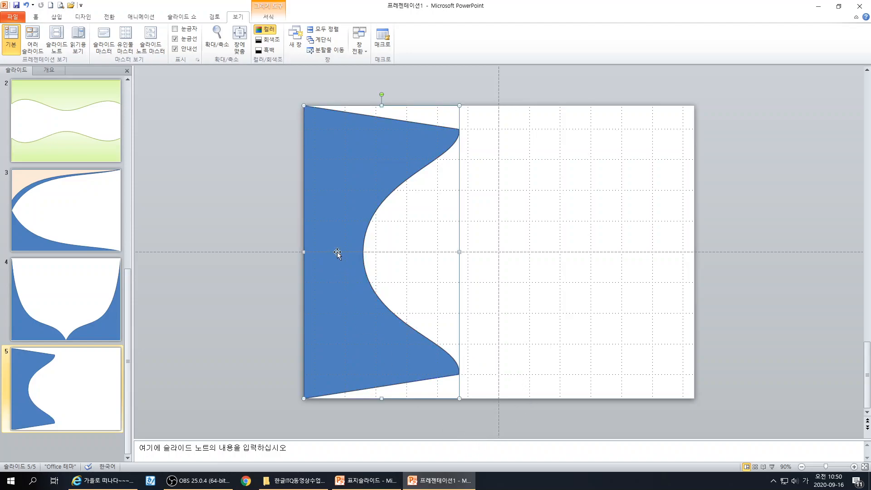
pyautogui.hotkey('ctrl', 'd')
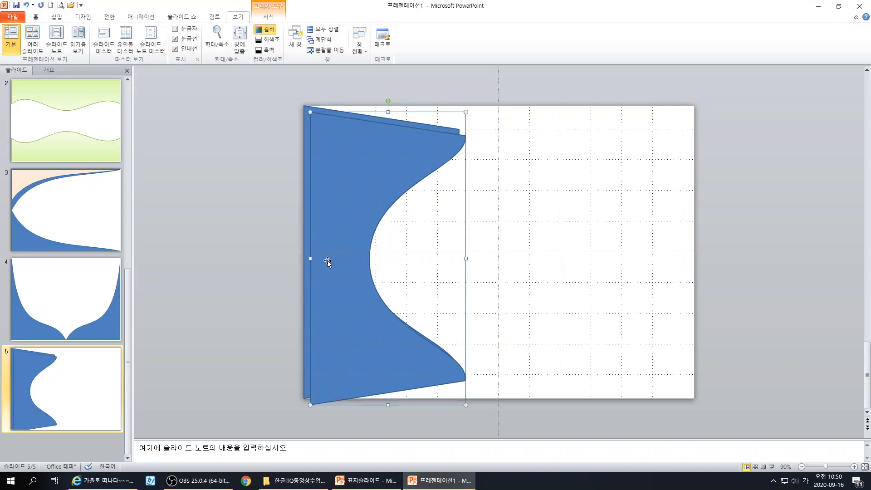
pyautogui.moveTo(327, 261); pyautogui.dragTo(692, 286)
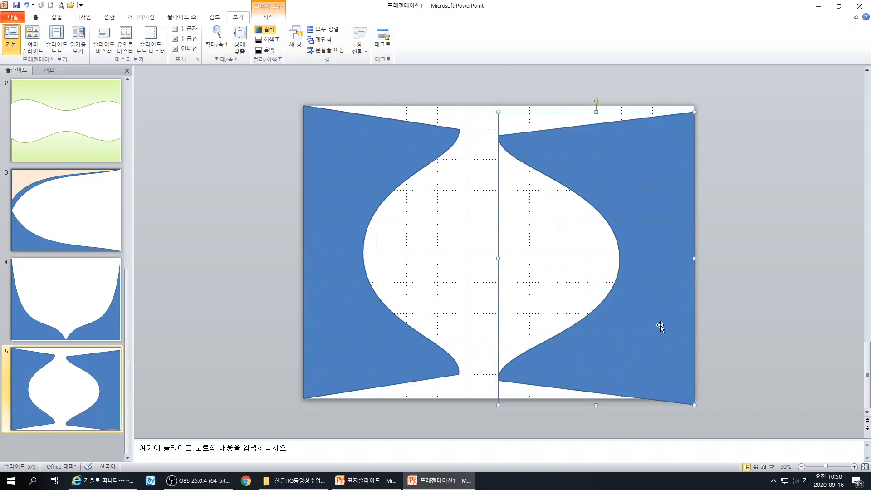
# Nudge the mirrored copy up and sideways to line it up with the slide's top and right edges.
pyautogui.press('Up')
pyautogui.press('Up')
pyautogui.press('Up')
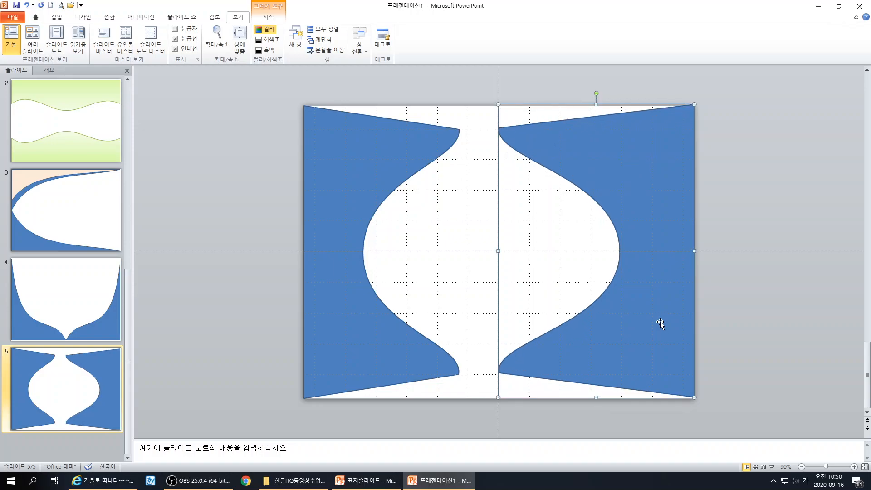
pyautogui.press('Left')
pyautogui.hotkey('ctrl', 'Right')
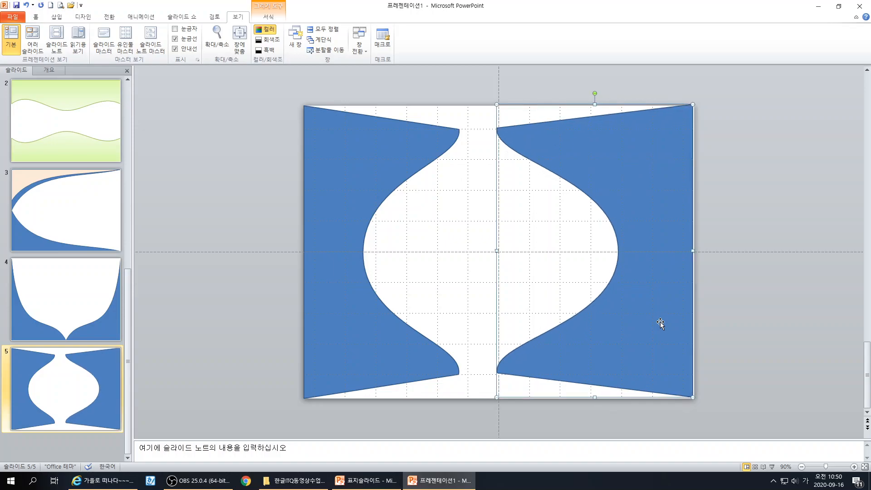
pyautogui.press('Right')
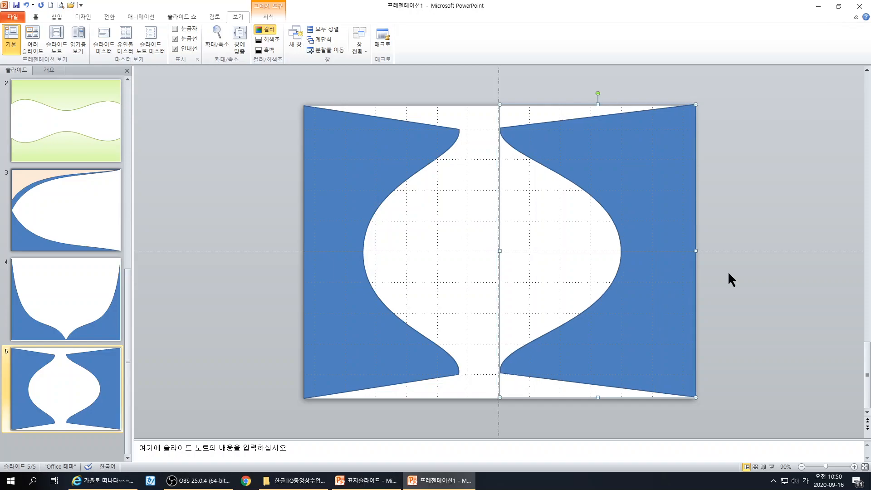
pyautogui.click(731, 282)
pyautogui.moveTo(677, 265); pyautogui.dragTo(675, 271)
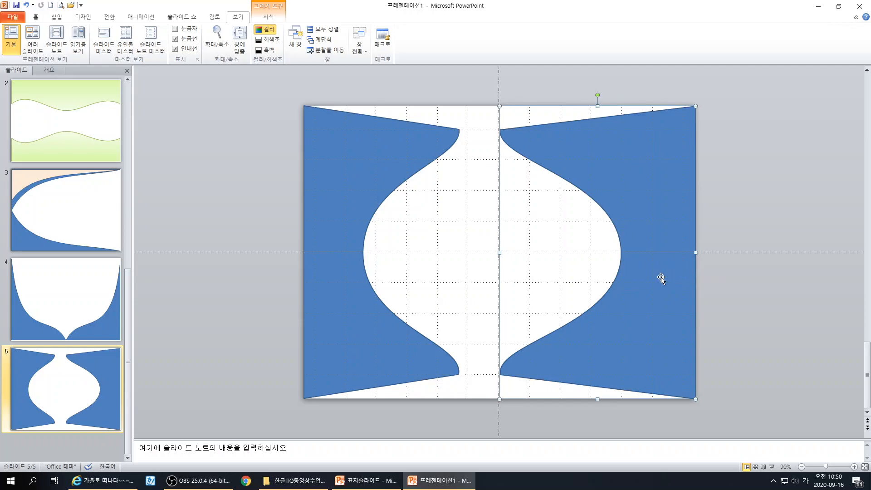
# Shift the mirrored copy away from the vertical guide and narrow it so its outer side ends at the slide's right edge.
pyautogui.click(742, 268)
pyautogui.click(666, 283)
pyautogui.moveTo(499, 252); pyautogui.dragTo(523, 253)
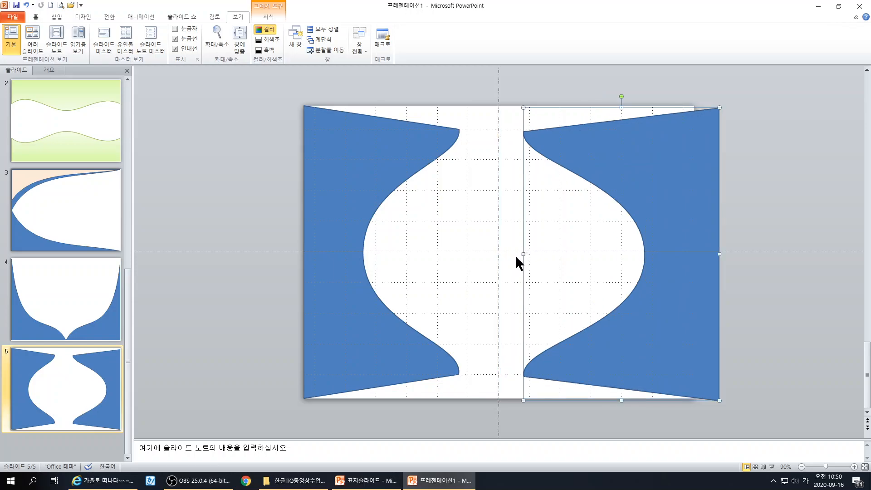
pyautogui.moveTo(694, 272); pyautogui.dragTo(669, 279)
pyautogui.click(567, 290)
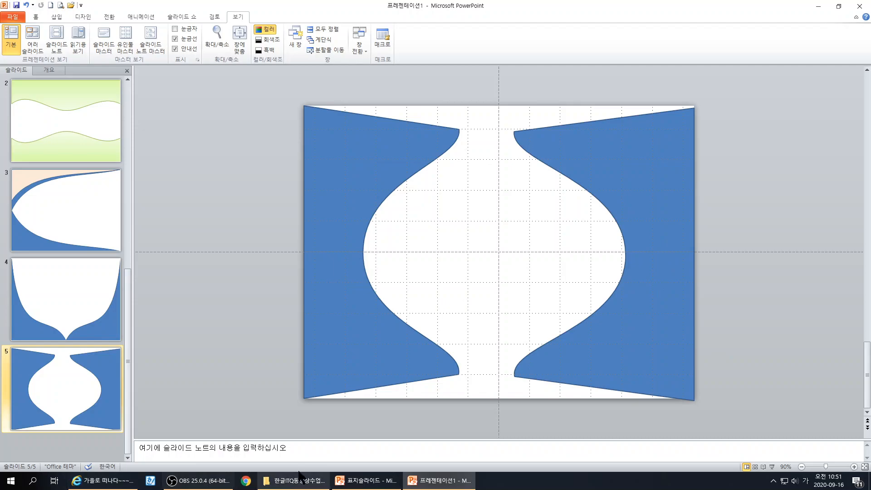
# Check sample slide 8 in the 표지슬라이드 presentation and add a blank slide after slide 5 in 프레젠테이션1.
pyautogui.click(360, 482)
pyautogui.click(80, 205)
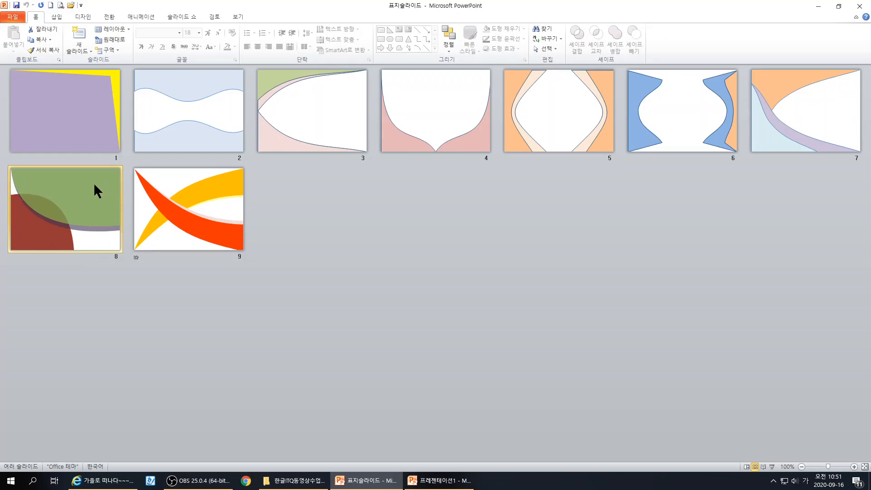
pyautogui.click(439, 480)
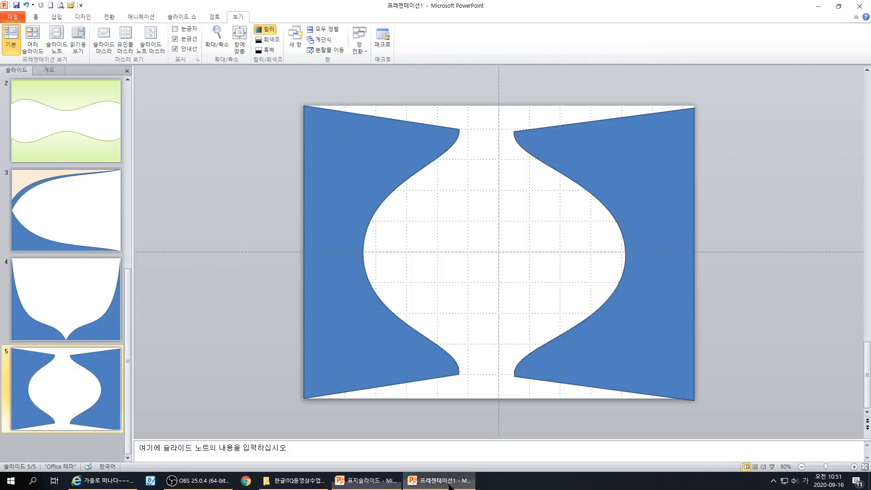
pyautogui.click(102, 396)
pyautogui.press('Return')
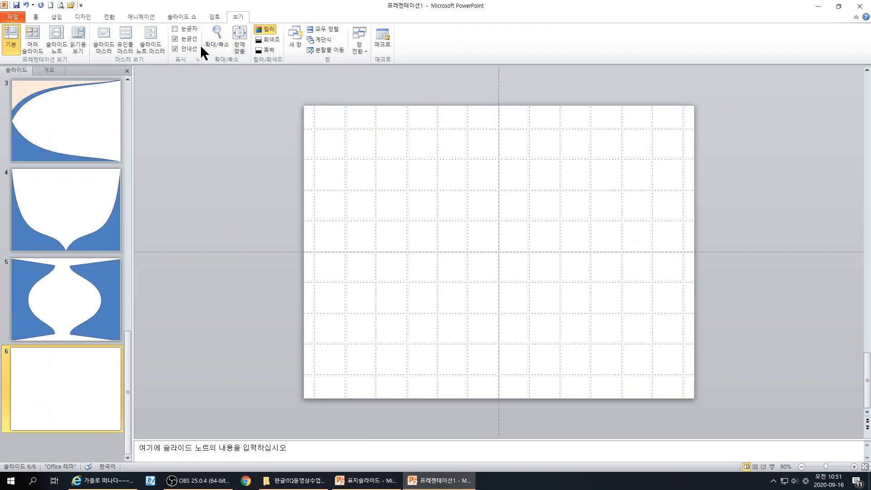
# Draw a right triangle in slide 6's lower-left corner, from the third horizontal gridline to the vertical guide, and check the sample design.
pyautogui.click(35, 16)
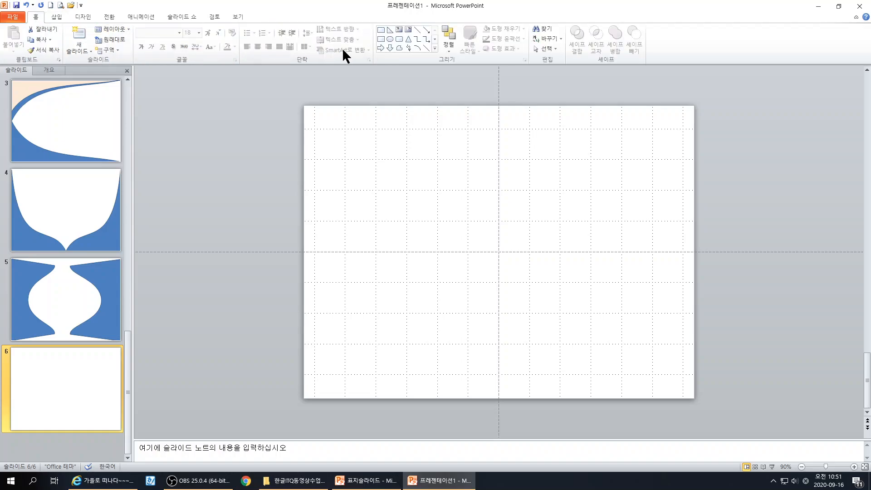
pyautogui.click(390, 30)
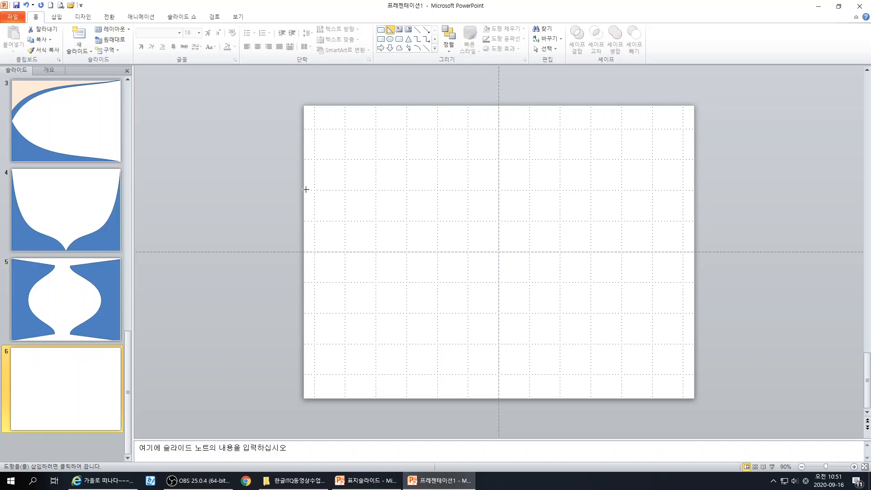
pyautogui.moveTo(305, 190)
pyautogui.mouseDown()
pyautogui.moveTo(386, 346)
pyautogui.moveTo(456, 408)
pyautogui.moveTo(496, 397)
pyautogui.mouseUp()
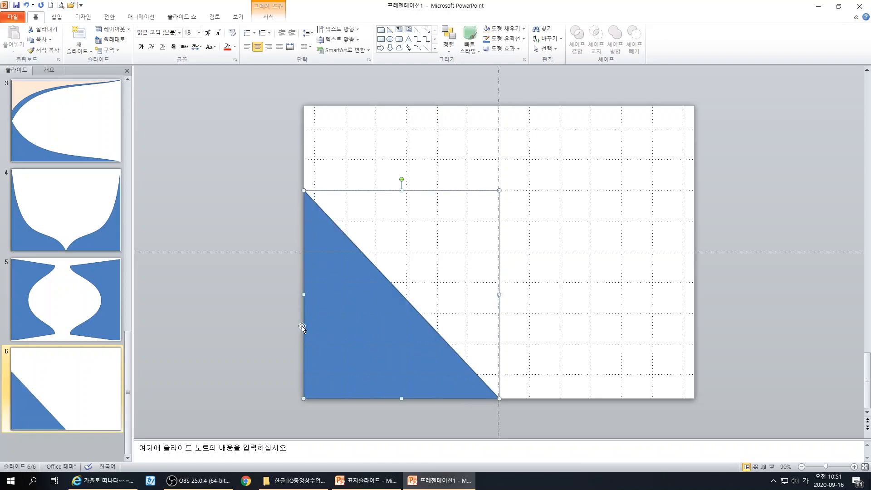
pyautogui.click(365, 482)
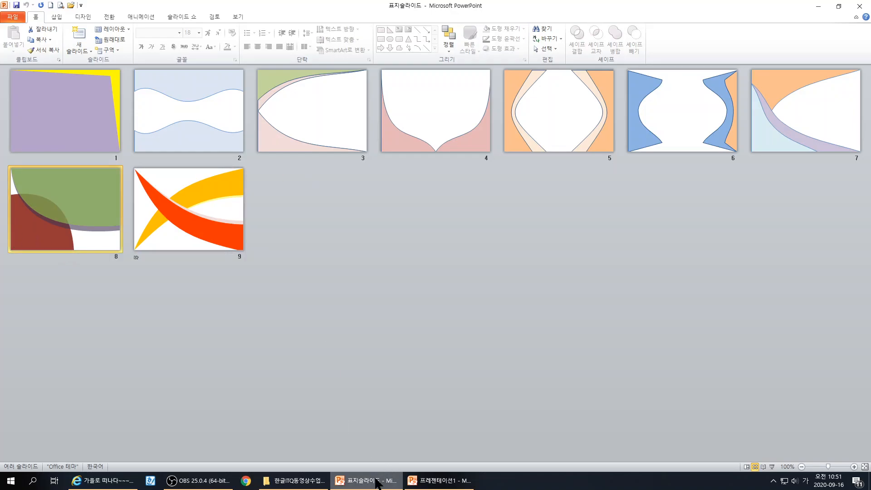
pyautogui.click(437, 480)
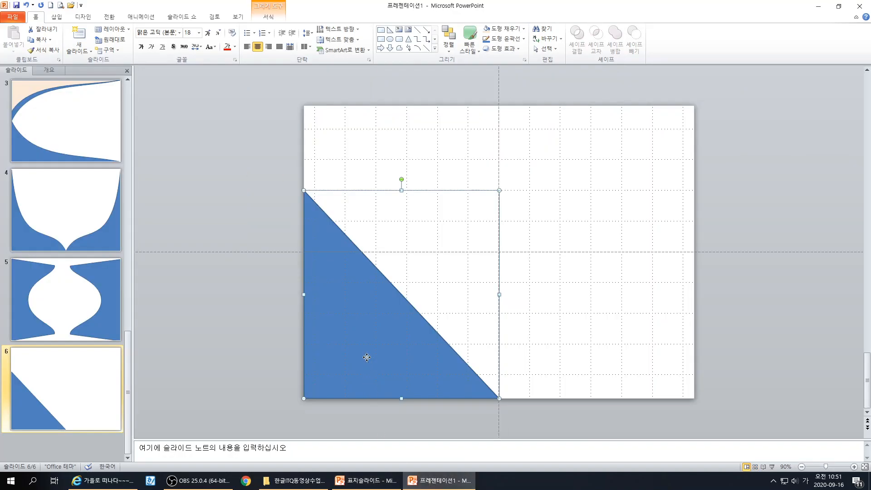
# Try to bulge the right triangle's sloped side outward by adding an edit point near the slide's centre and adjusting the curve handles.
pyautogui.rightClick(367, 358)
pyautogui.click(393, 260)
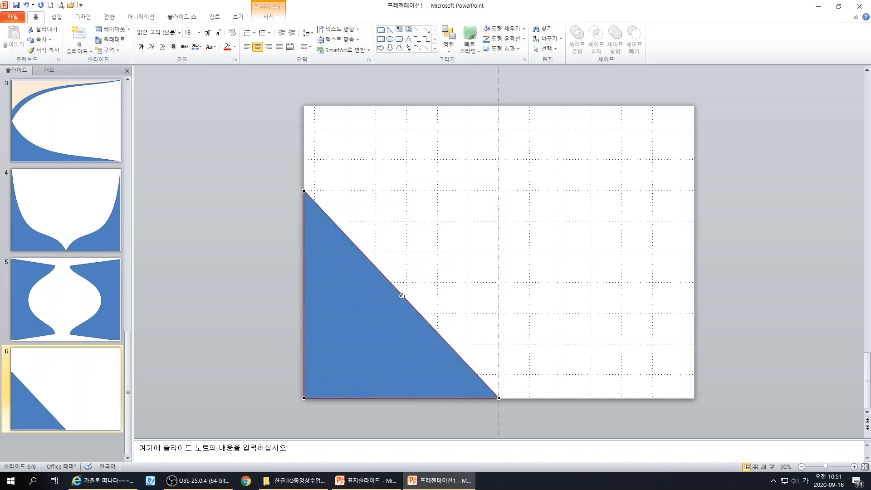
pyautogui.moveTo(402, 295); pyautogui.dragTo(494, 231)
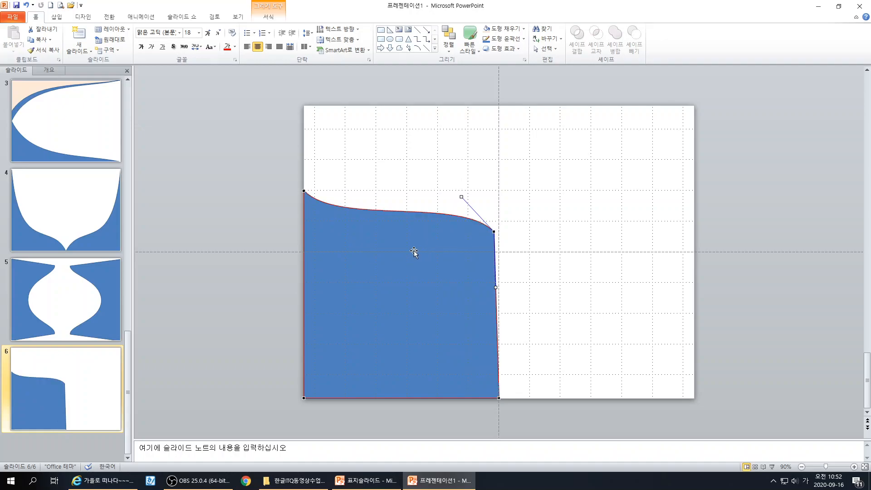
pyautogui.moveTo(496, 287); pyautogui.dragTo(538, 283)
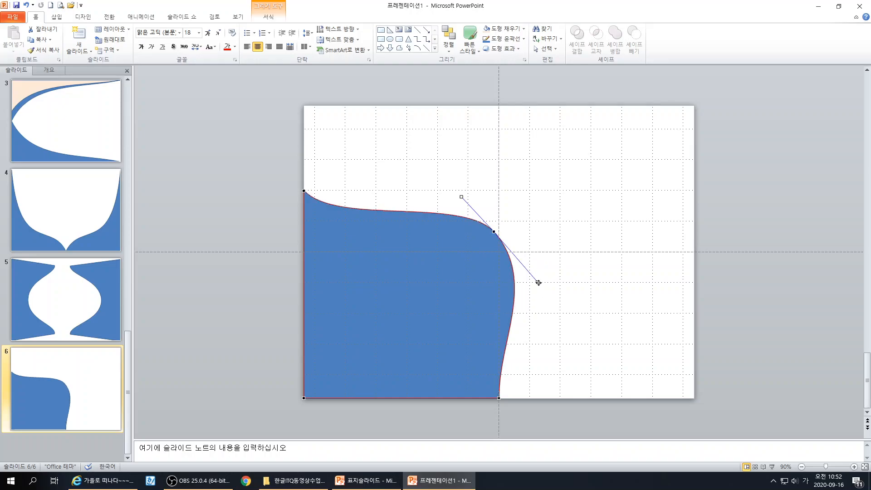
pyautogui.click(304, 190)
pyautogui.moveTo(338, 226); pyautogui.dragTo(372, 187)
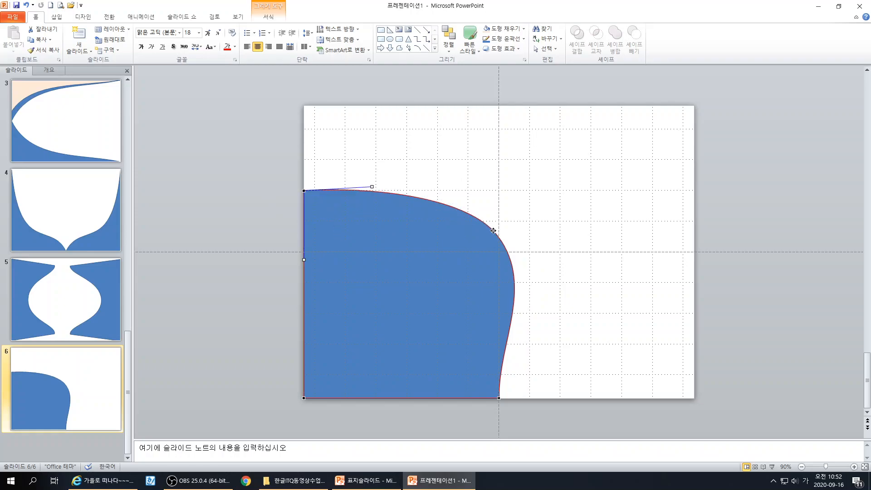
pyautogui.moveTo(493, 230); pyautogui.dragTo(484, 223)
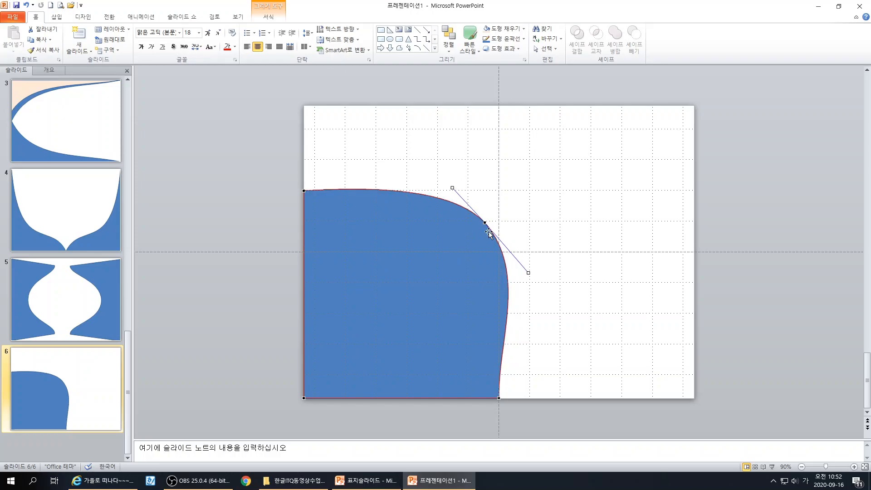
pyautogui.moveTo(528, 273); pyautogui.dragTo(512, 282)
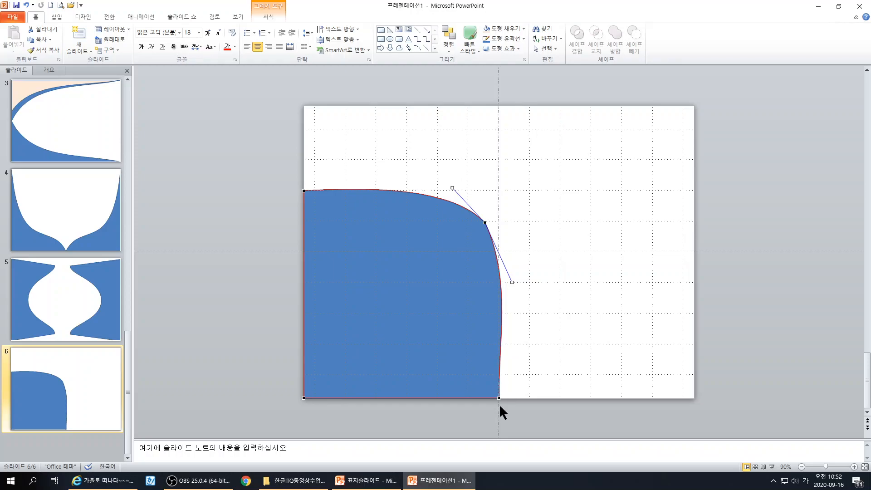
# Try to widen the shape along the slide's bottom edge and smooth the curve around its middle edit point.
pyautogui.moveTo(499, 399); pyautogui.dragTo(519, 399)
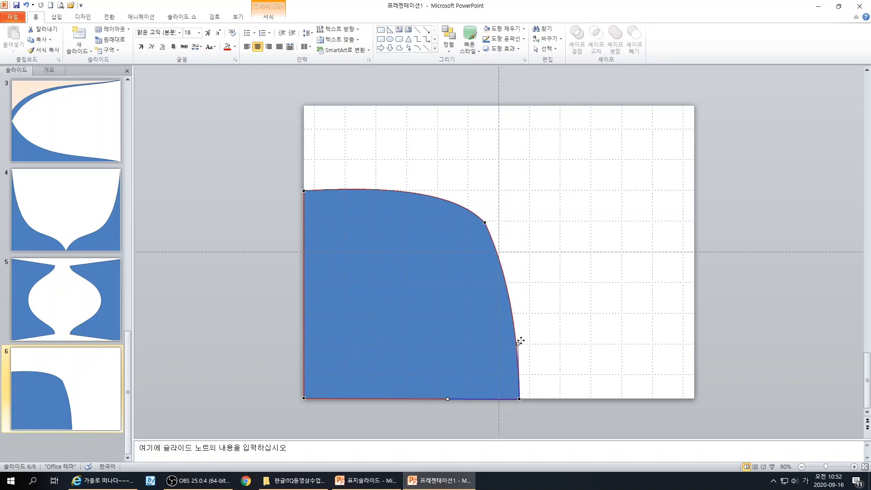
pyautogui.moveTo(521, 340)
pyautogui.mouseDown()
pyautogui.moveTo(537, 344)
pyautogui.moveTo(519, 342)
pyautogui.mouseUp()
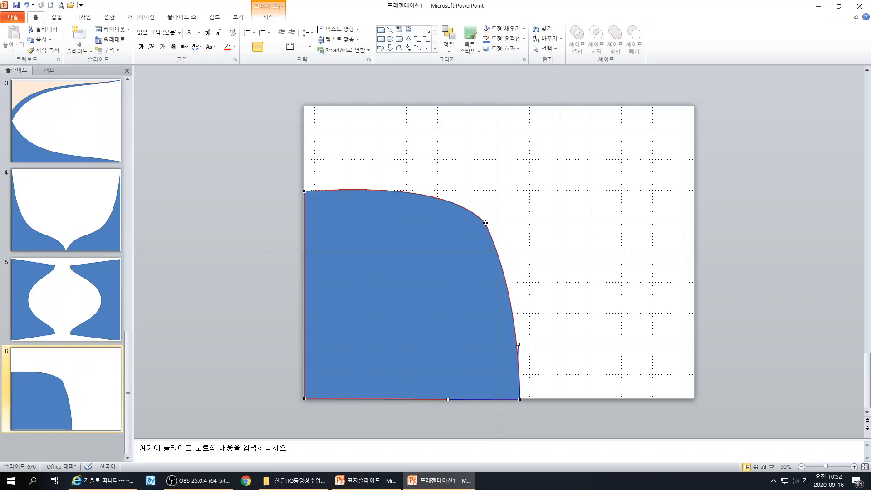
pyautogui.moveTo(485, 223); pyautogui.dragTo(492, 231)
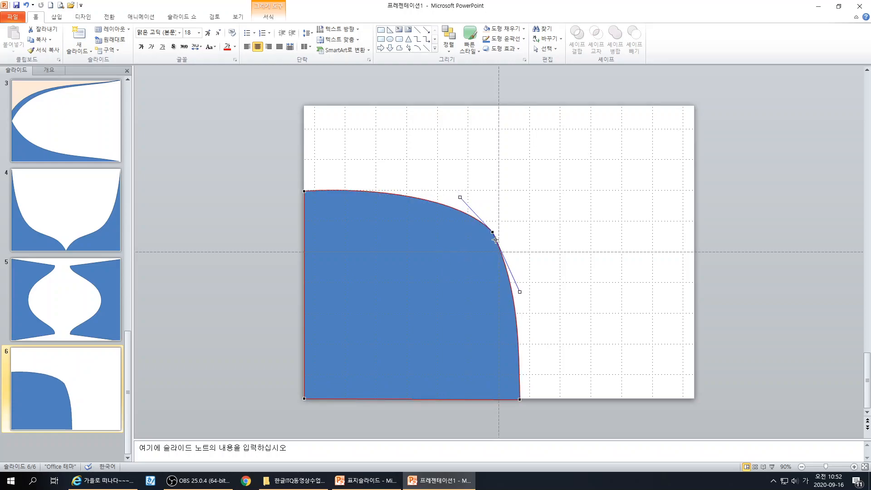
pyautogui.click(520, 400)
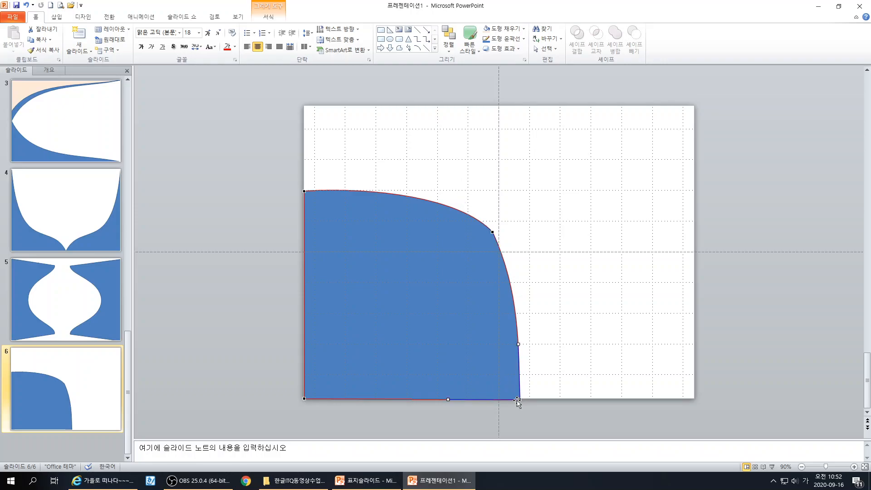
pyautogui.click(492, 231)
pyautogui.moveTo(459, 195); pyautogui.dragTo(464, 193)
pyautogui.click(564, 330)
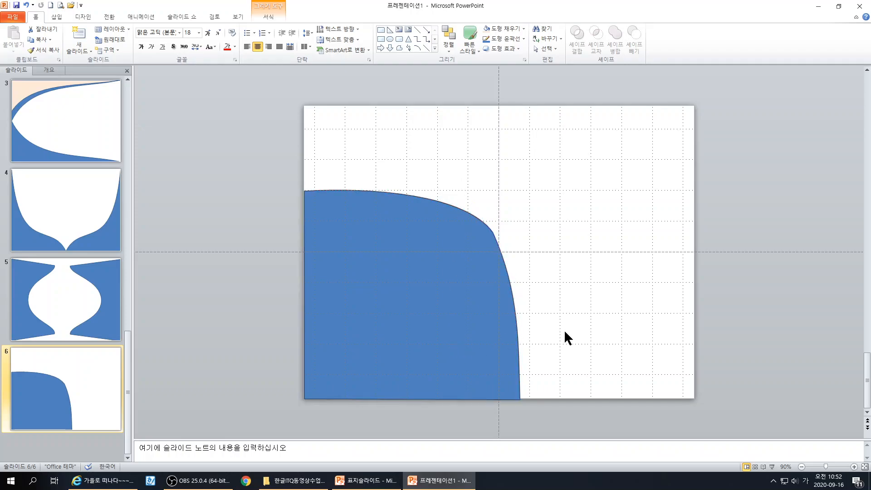
# Delete the reshaped shape and draw a slightly shorter right triangle from the slide's lower-left corner to the bottom edge's midpoint.
pyautogui.click(464, 307)
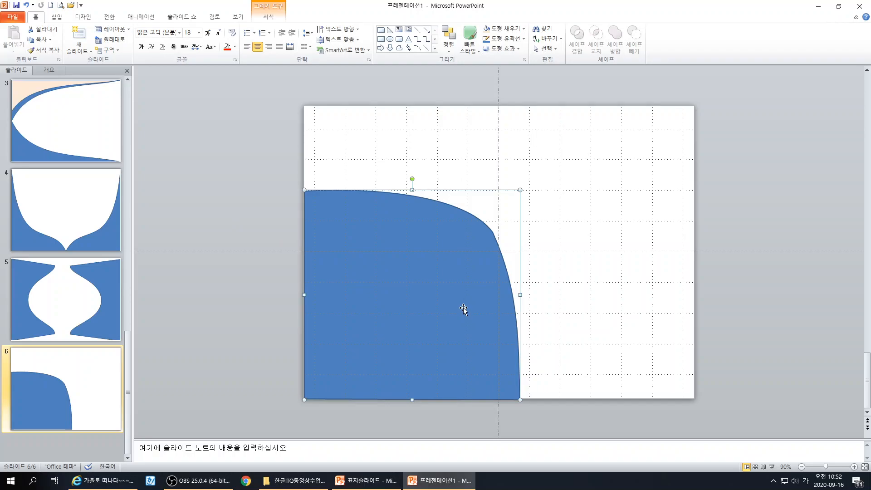
pyautogui.press('Delete')
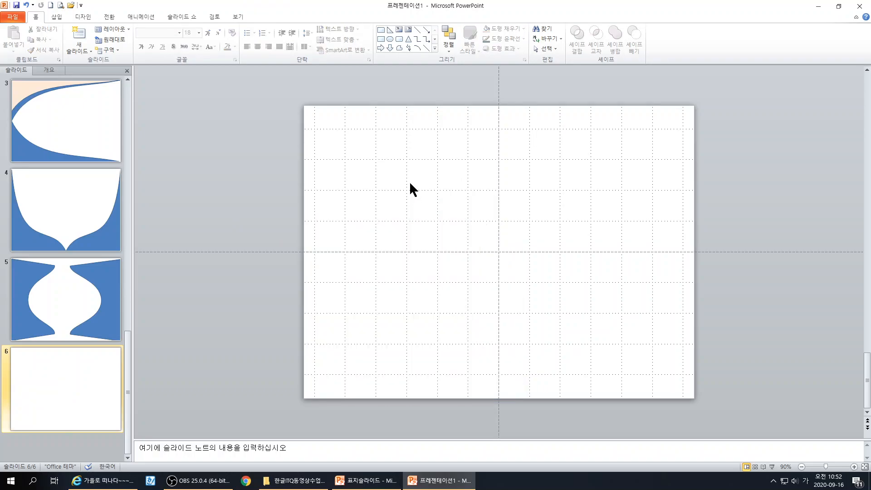
pyautogui.click(390, 30)
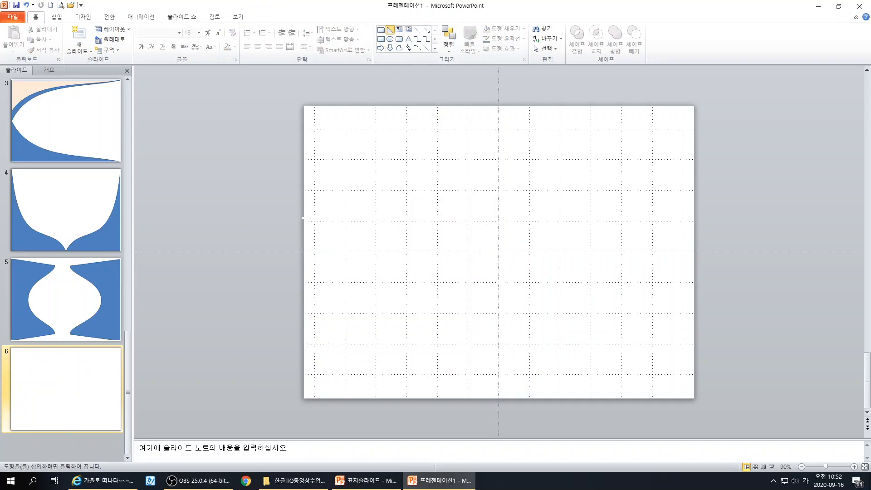
pyautogui.moveTo(304, 209); pyautogui.dragTo(497, 399)
# Edit the triangle's points, bending its sloped side into a smooth outward arc with the curve handles of the two end points.
pyautogui.rightClick(371, 351)
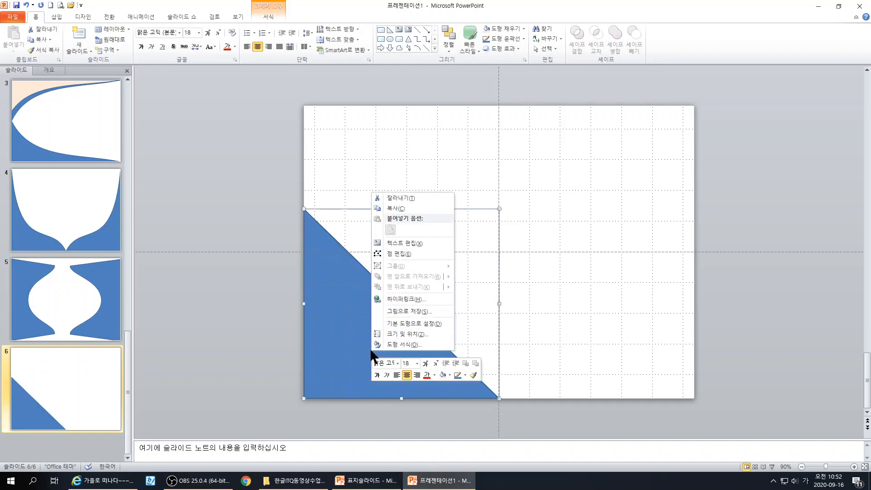
pyautogui.click(396, 253)
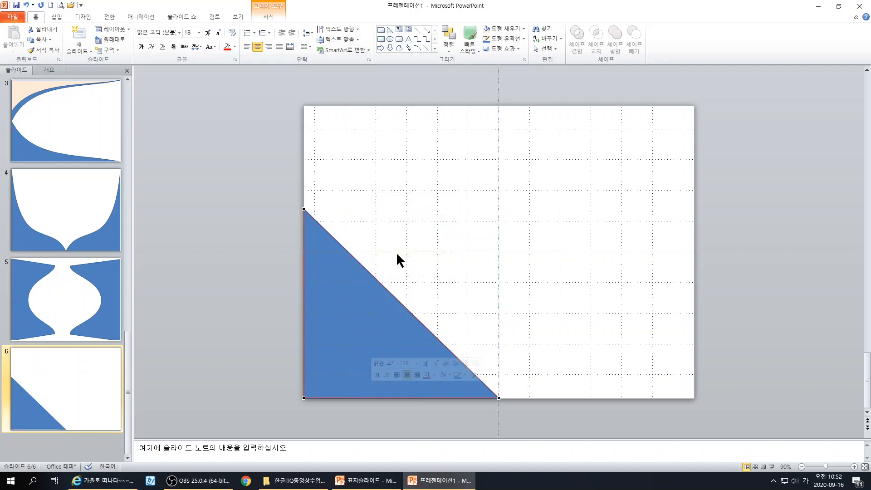
pyautogui.click(303, 209)
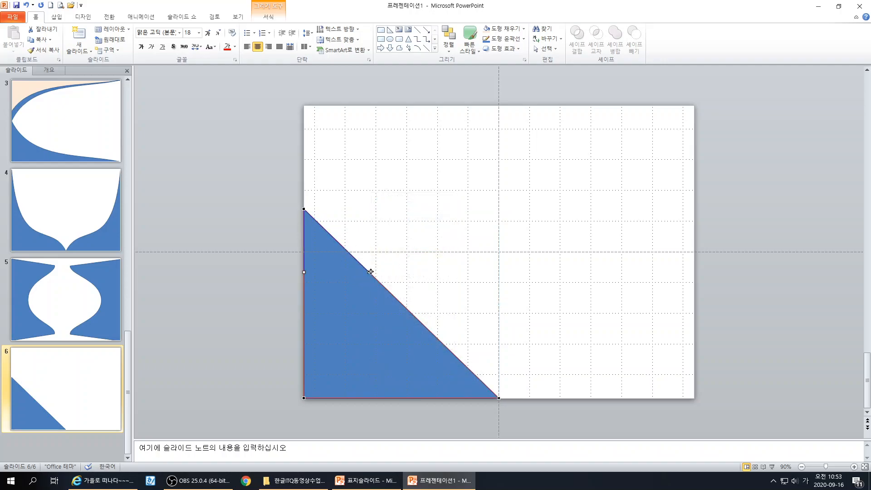
pyautogui.moveTo(371, 272); pyautogui.dragTo(421, 222)
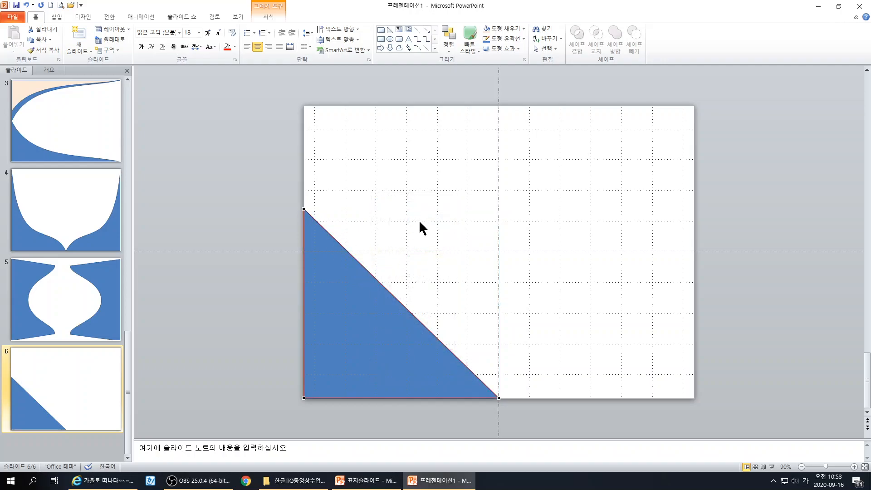
pyautogui.click(304, 208)
pyautogui.moveTo(369, 272); pyautogui.dragTo(476, 205)
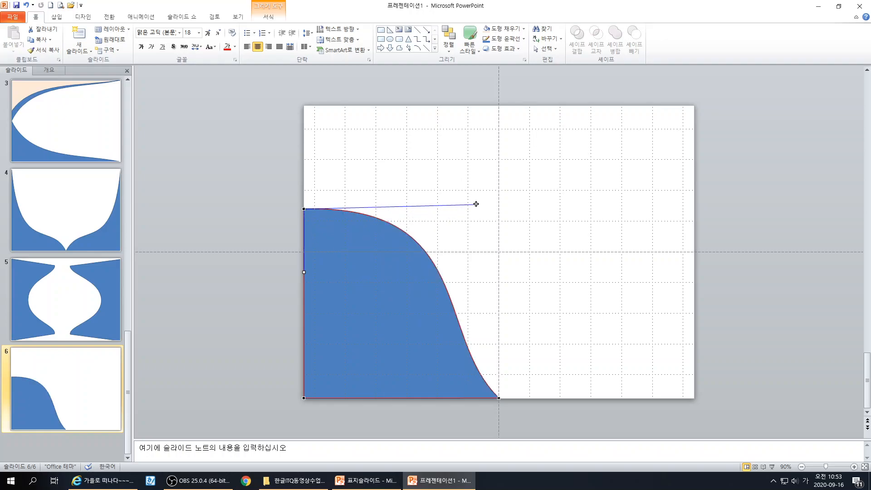
pyautogui.click(498, 398)
pyautogui.moveTo(498, 398); pyautogui.dragTo(494, 270)
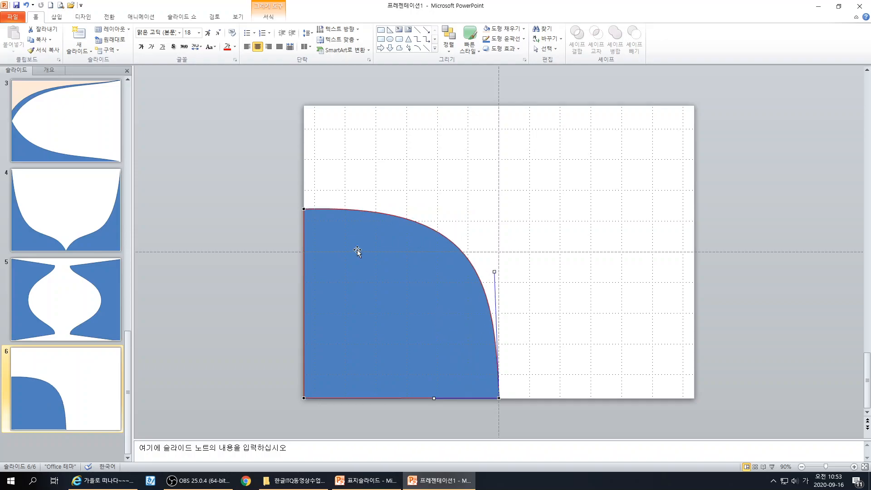
pyautogui.click(447, 431)
# Select the curved shape and hide the gridlines.
pyautogui.click(401, 302)
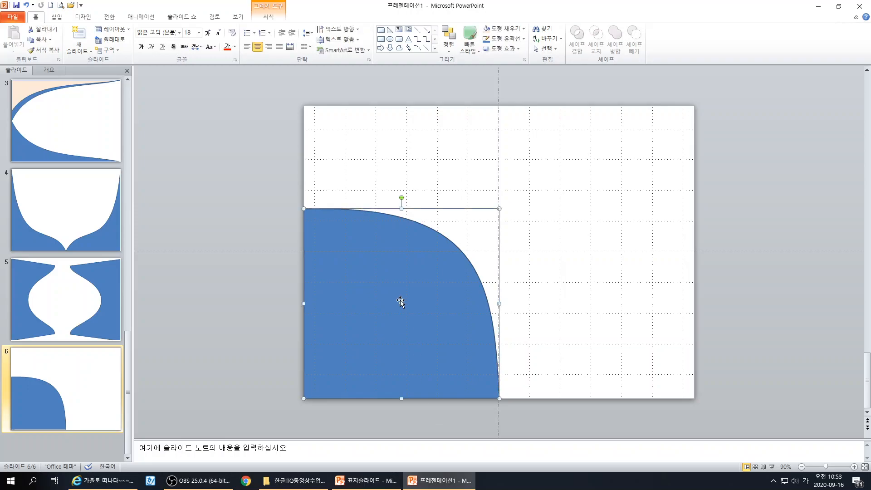
pyautogui.click(238, 16)
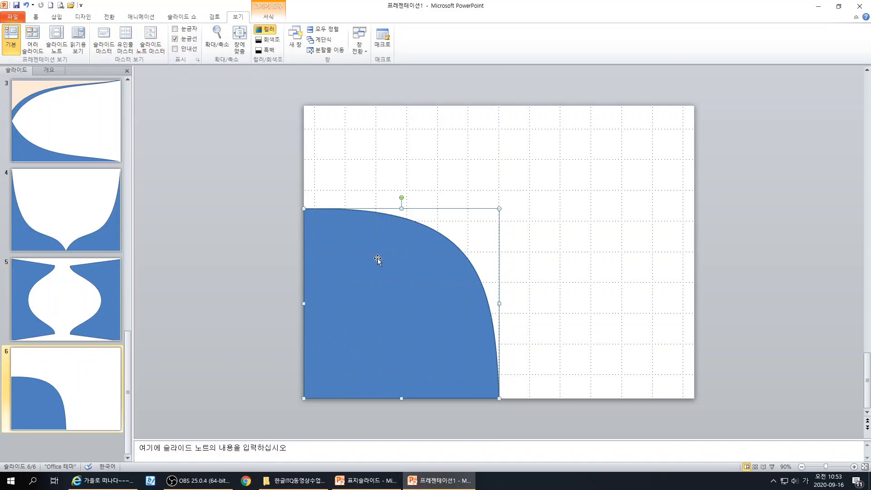
pyautogui.click(185, 40)
# Fill the curved shape with the dark purple texture at 27% transparency.
pyautogui.rightClick(402, 294)
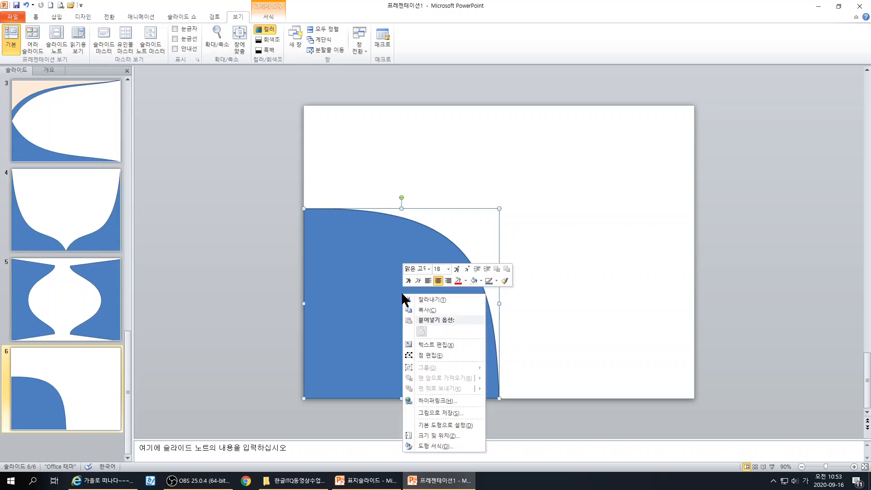
pyautogui.click(432, 446)
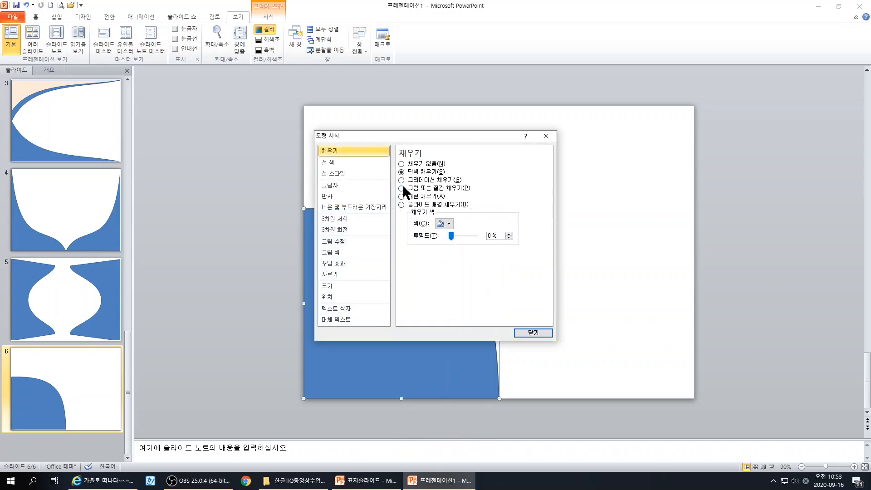
pyautogui.click(401, 187)
pyautogui.moveTo(450, 141); pyautogui.dragTo(614, 138)
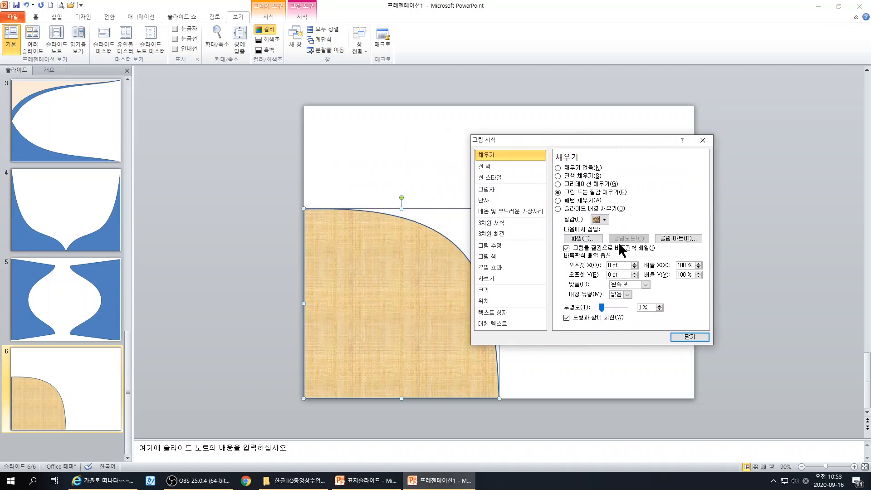
pyautogui.click(598, 219)
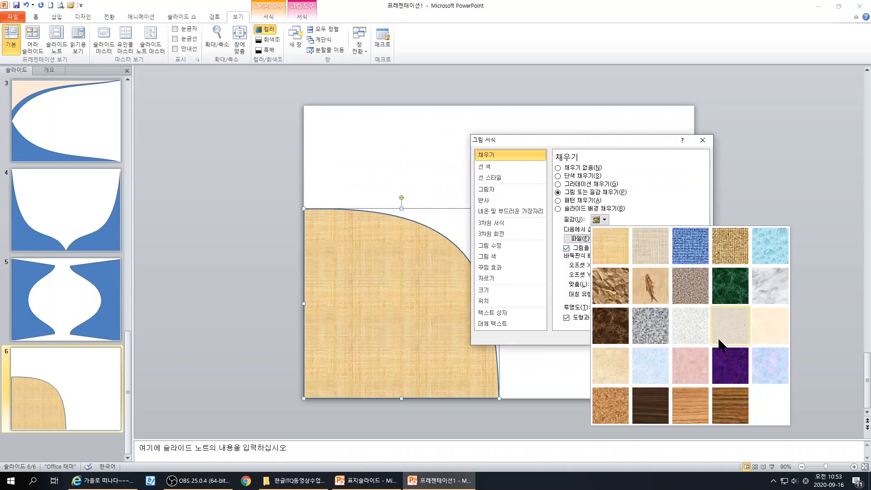
pyautogui.click(725, 364)
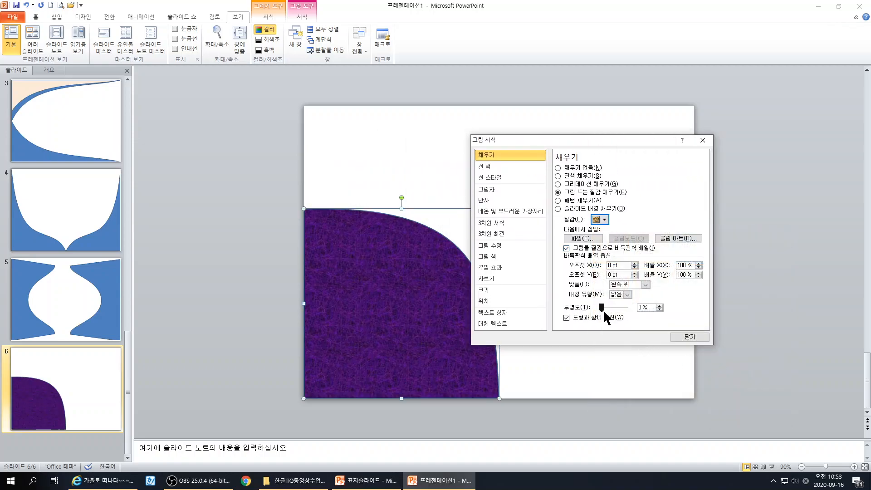
pyautogui.moveTo(602, 309)
pyautogui.mouseDown()
pyautogui.moveTo(621, 303)
pyautogui.moveTo(608, 303)
pyautogui.mouseUp()
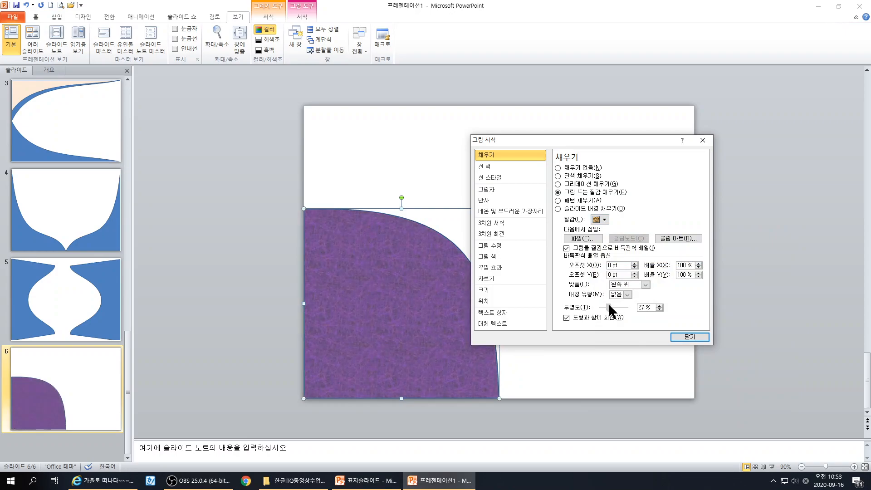
pyautogui.click(693, 338)
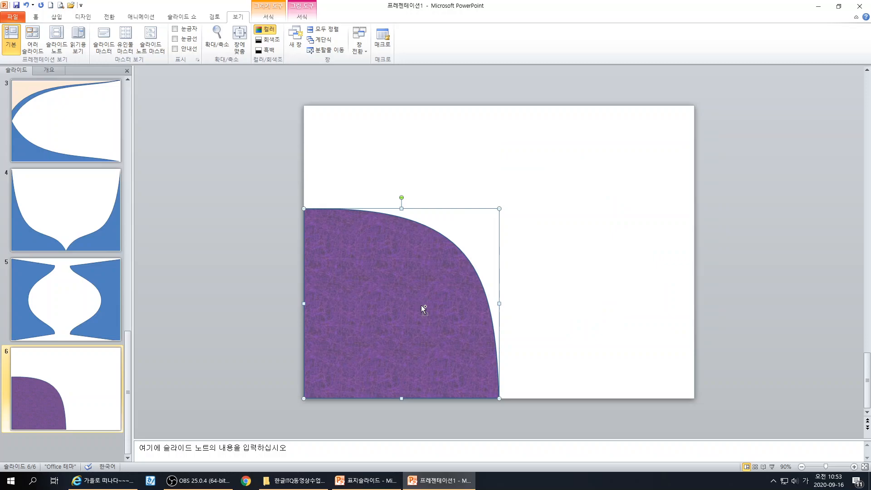
# Duplicate the textured shape, placing the copy toward the slide's upper right, and flip the copy vertically.
pyautogui.hotkey('ctrl', 'd')
pyautogui.moveTo(395, 322); pyautogui.dragTo(488, 236)
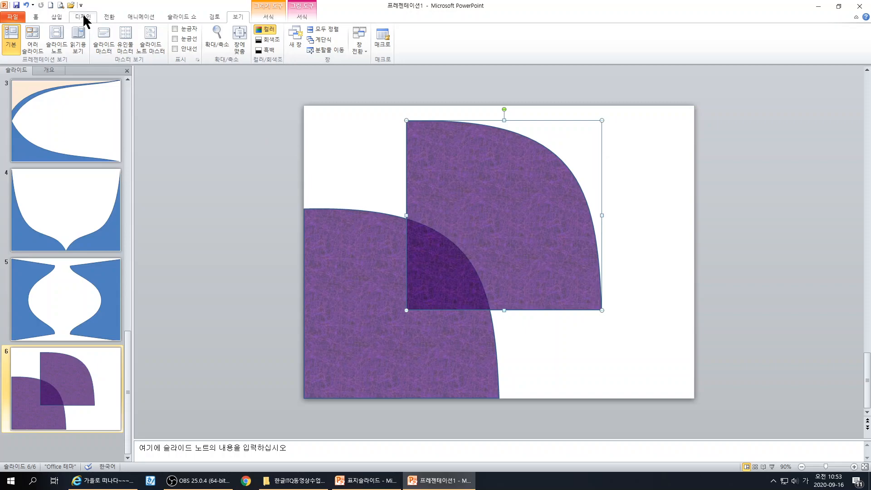
pyautogui.click(38, 18)
pyautogui.click(445, 44)
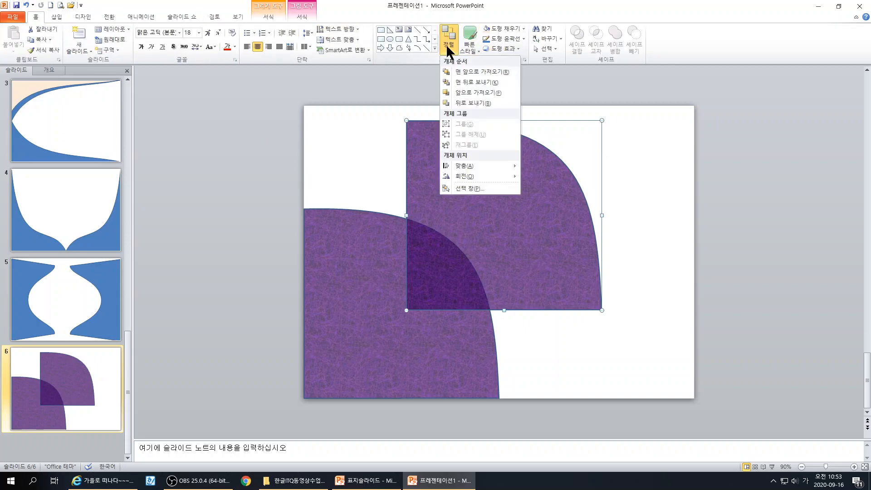
pyautogui.moveTo(470, 177)
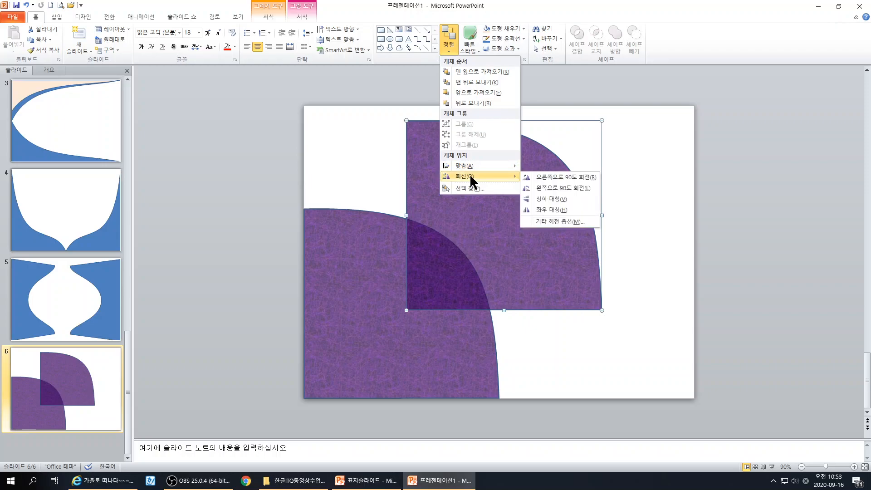
pyautogui.click(552, 197)
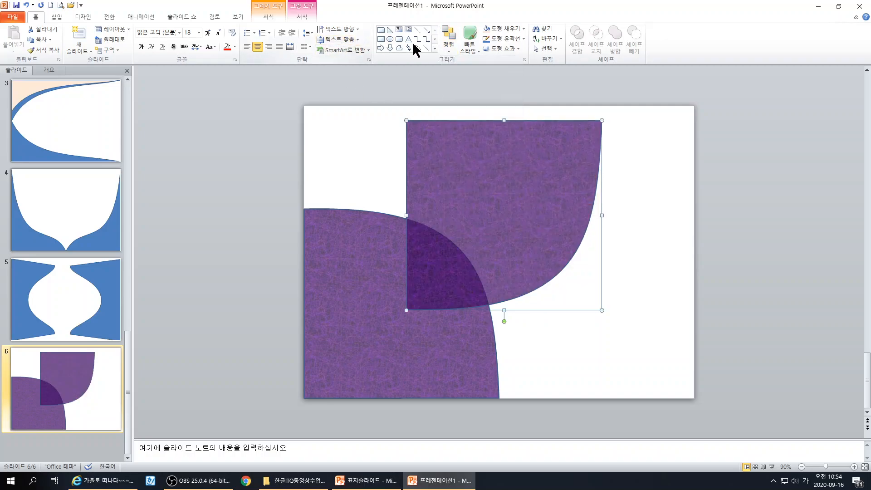
# Flip the copied shape horizontally so its arc faces the original shape.
pyautogui.click(448, 49)
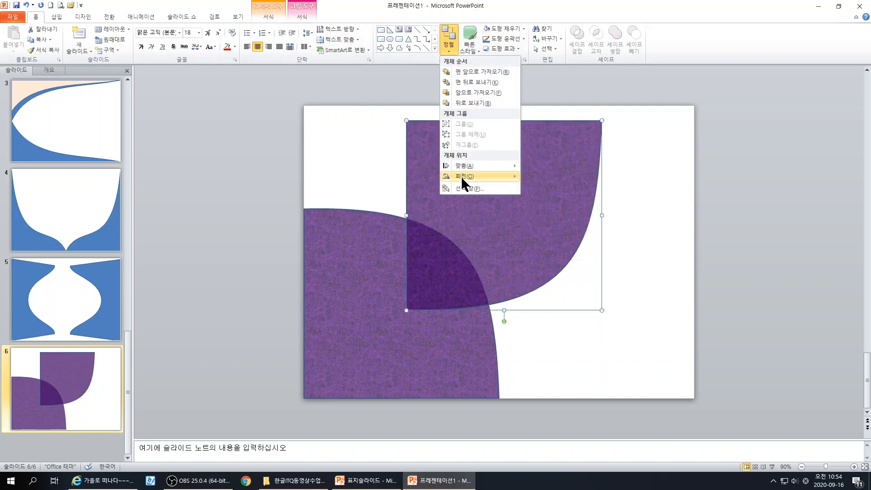
pyautogui.moveTo(460, 176)
pyautogui.click(540, 211)
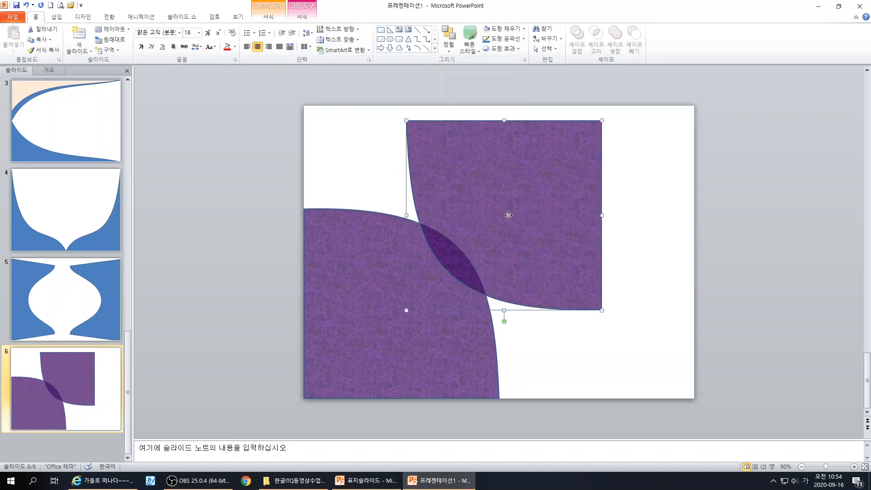
# Move the flipped purple copy into the slide's upper-right corner and enlarge it toward the lower left so it overlaps the original shape.
pyautogui.moveTo(506, 214); pyautogui.dragTo(599, 199)
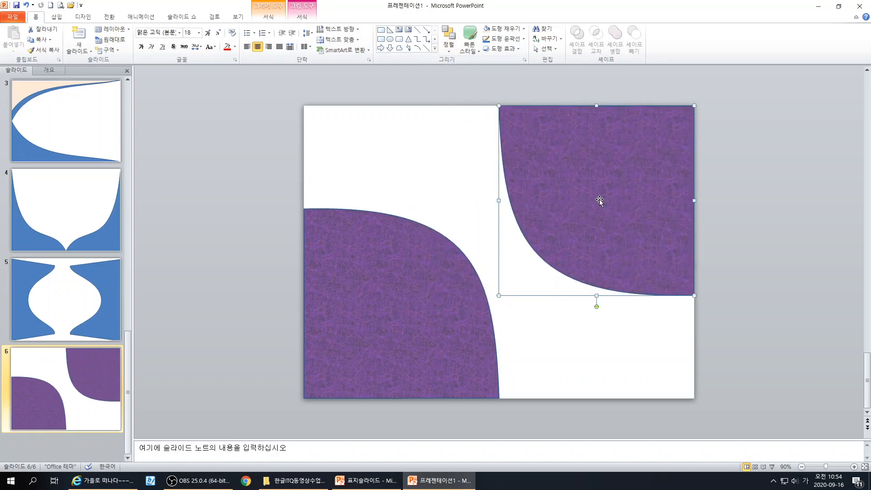
pyautogui.moveTo(498, 296); pyautogui.dragTo(394, 366)
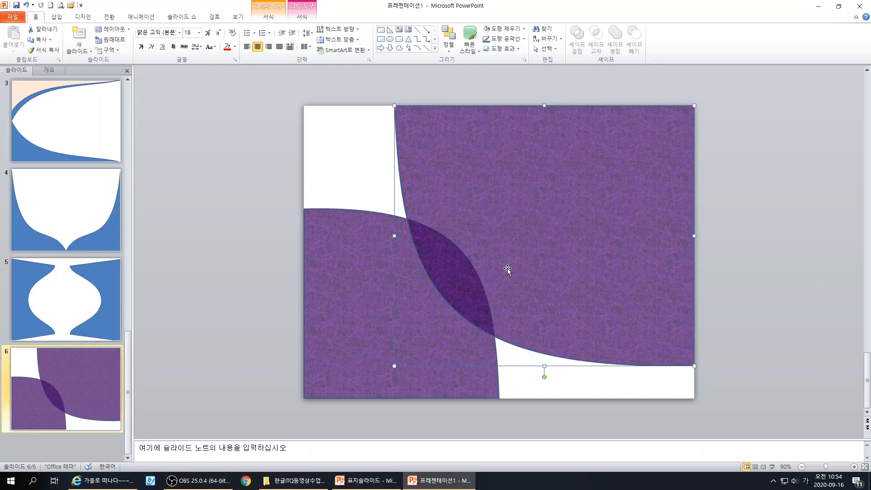
pyautogui.moveTo(545, 365); pyautogui.dragTo(543, 375)
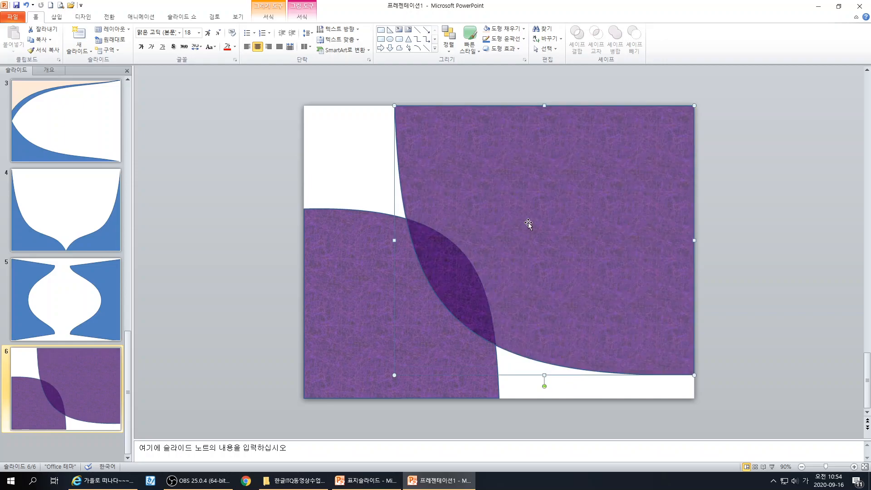
# Fill the enlarged upper-right shape with solid light orange and remove its outline.
pyautogui.rightClick(527, 232)
pyautogui.click(492, 195)
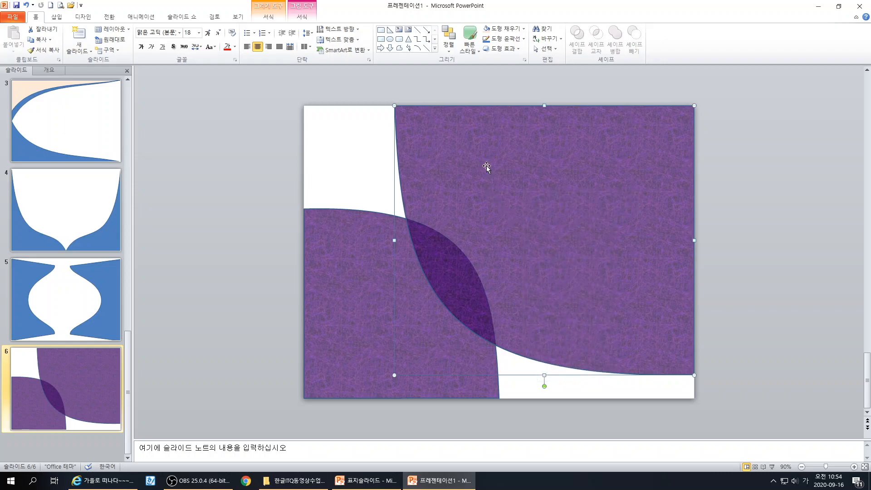
pyautogui.click(499, 28)
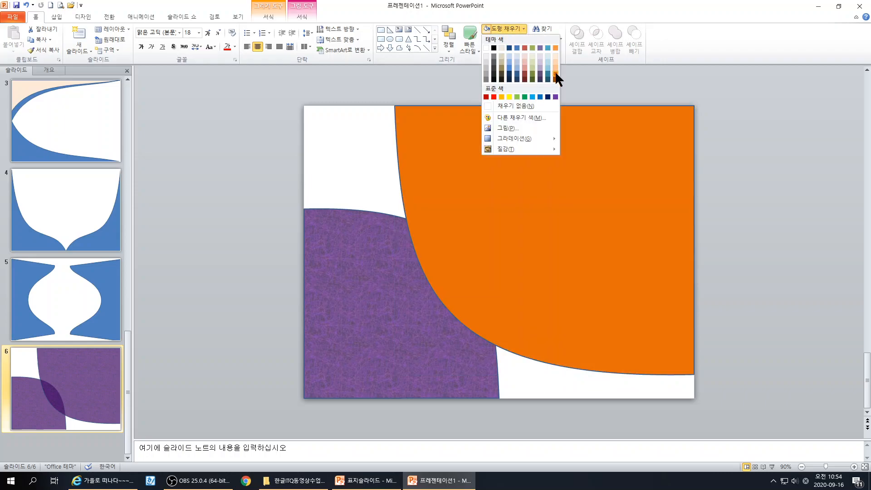
pyautogui.click(554, 67)
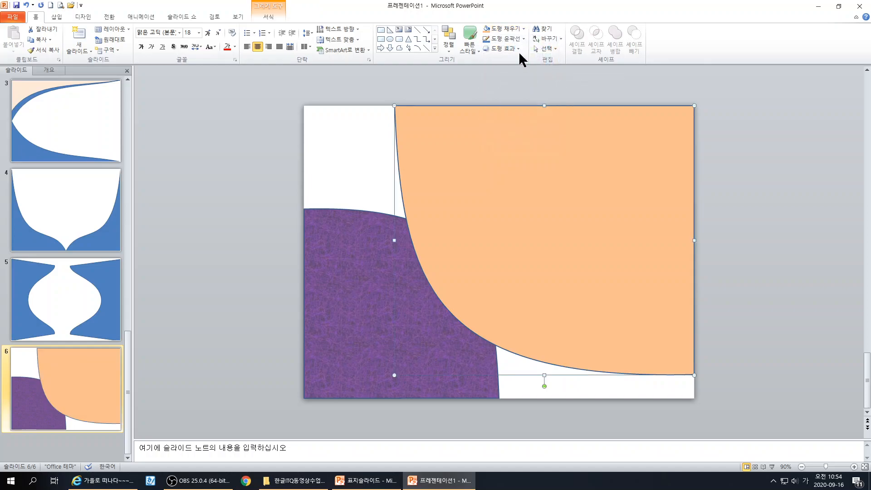
pyautogui.click(513, 38)
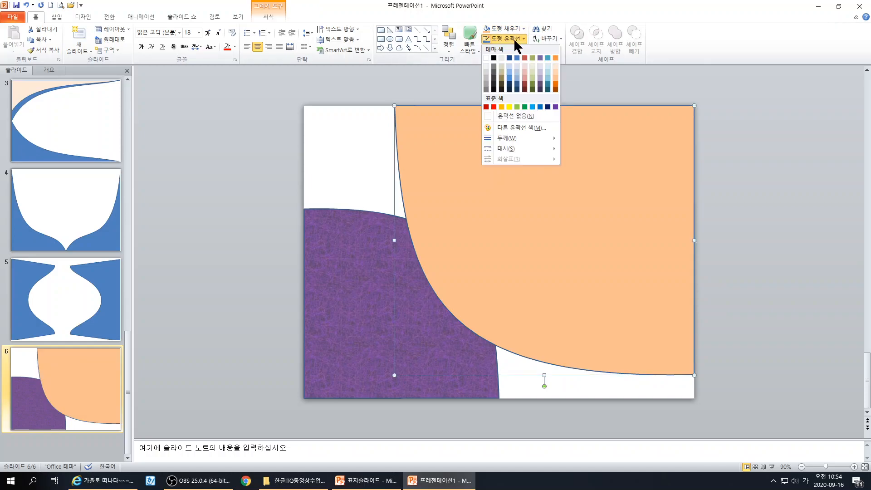
pyautogui.click(515, 117)
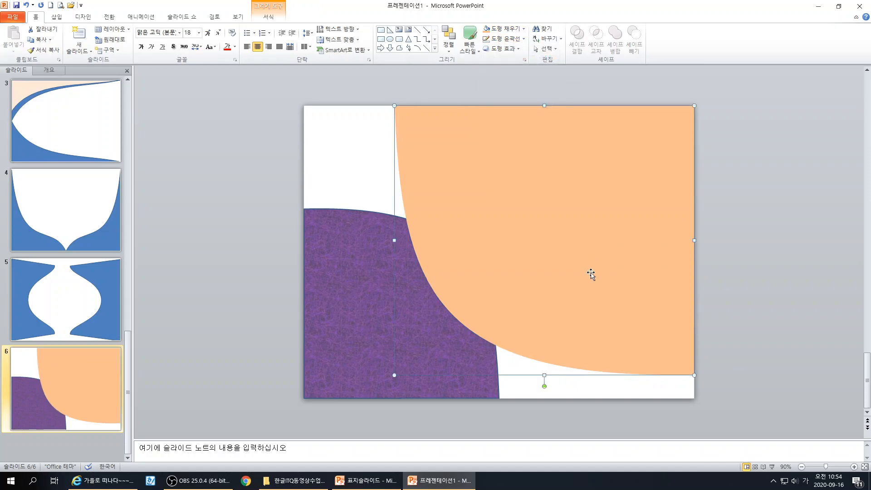
# Set the light orange shape's fill transparency to 28%.
pyautogui.rightClick(590, 274)
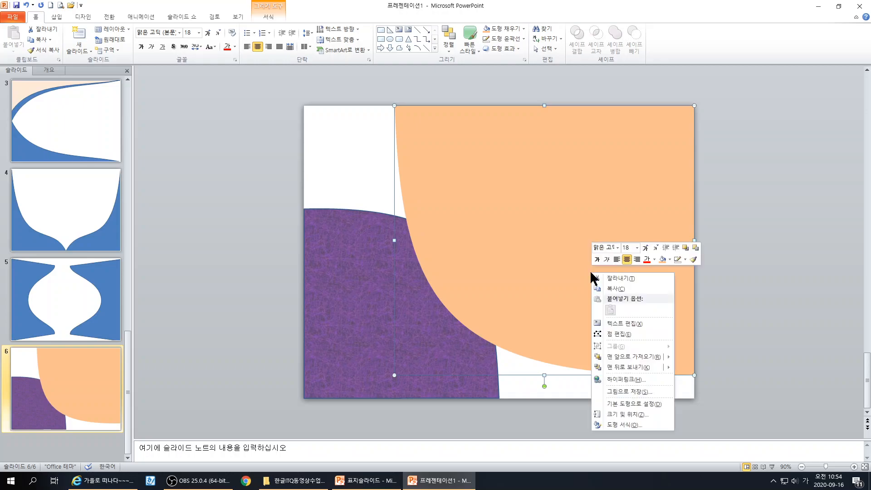
pyautogui.click(614, 424)
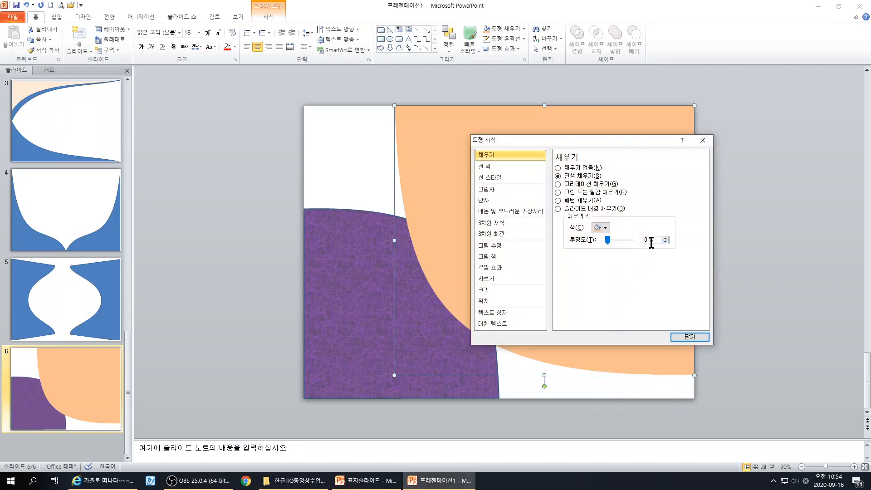
pyautogui.moveTo(607, 239); pyautogui.dragTo(615, 240)
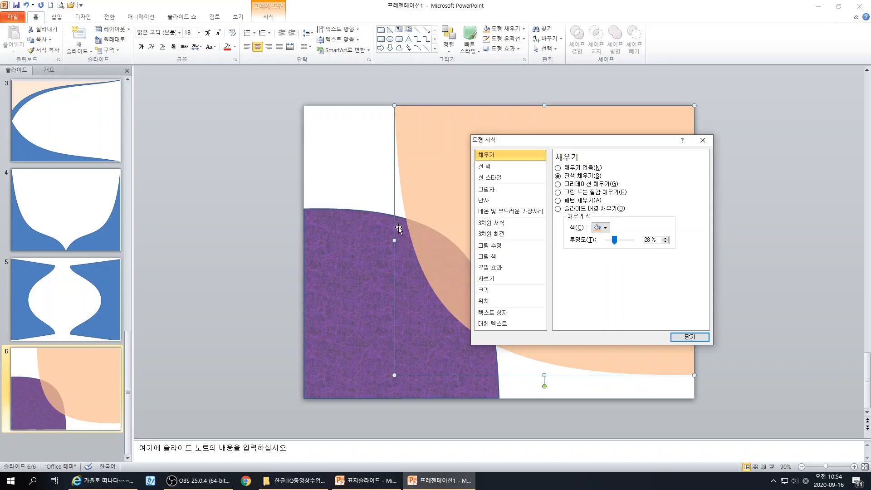
pyautogui.click(679, 336)
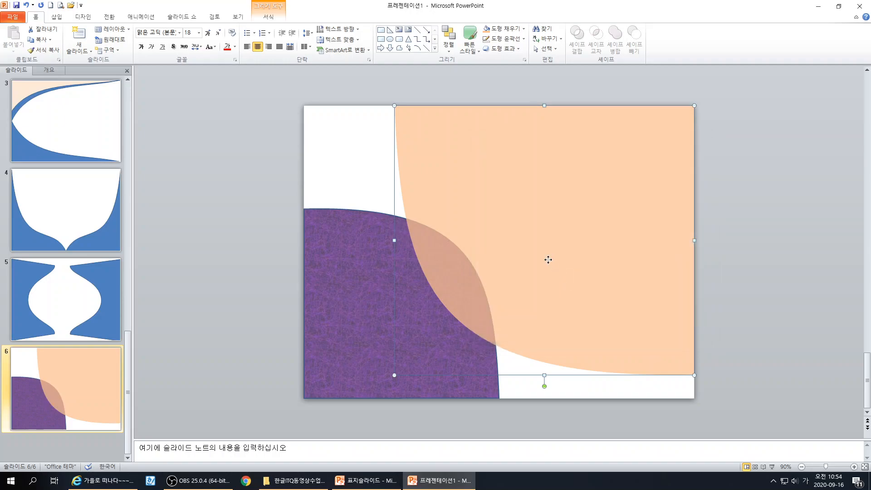
# Duplicate the light orange shape and fill the copy with the pink texture.
pyautogui.hotkey('ctrl', 'v')
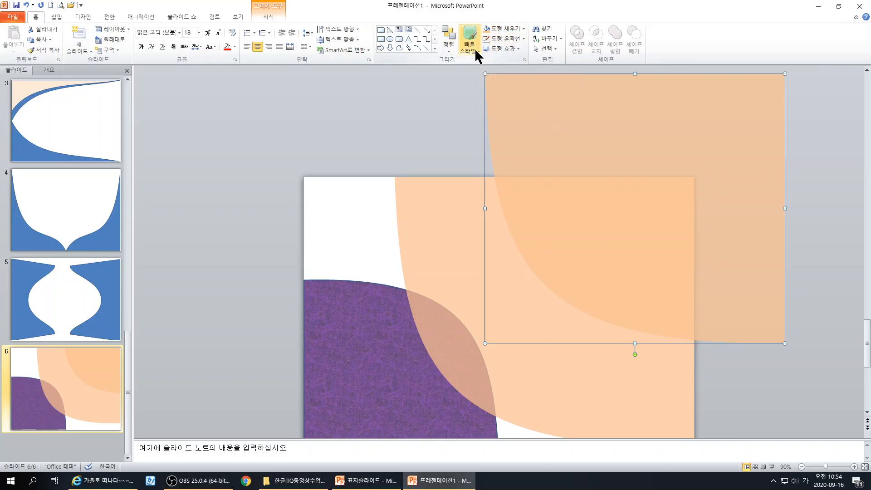
pyautogui.click(508, 28)
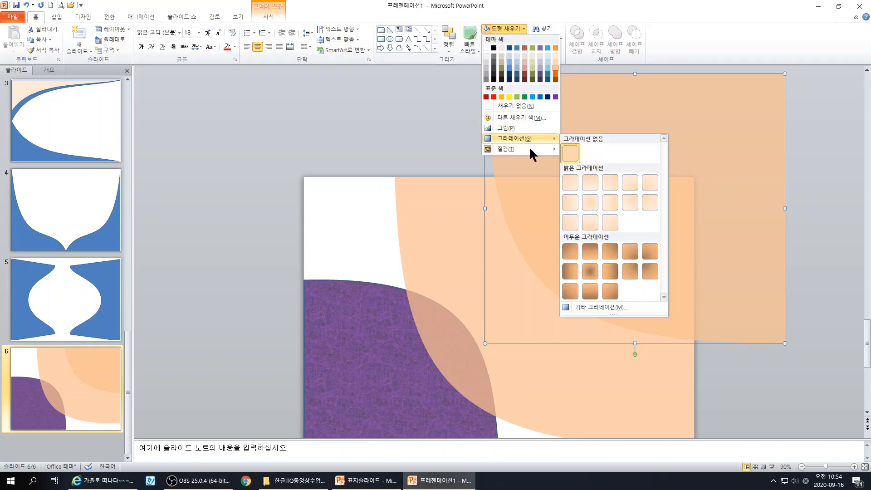
pyautogui.moveTo(533, 152)
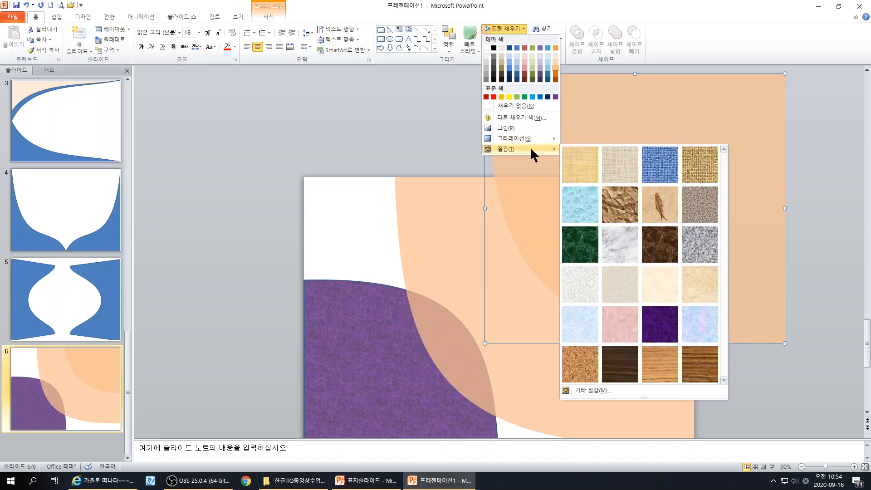
pyautogui.click(616, 315)
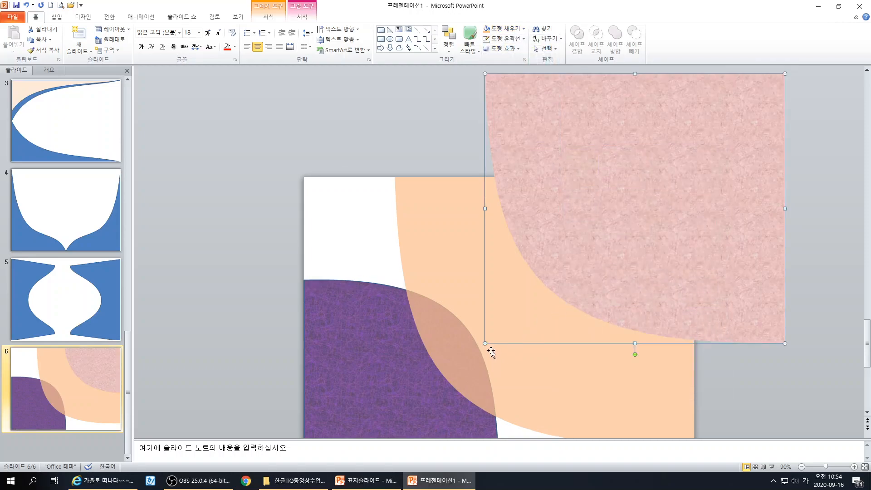
# Shrink the pink-textured copy and align it to the slide's upper-right corner, undoing the extra shift away from the corner.
pyautogui.moveTo(485, 344); pyautogui.dragTo(624, 258)
pyautogui.moveTo(703, 155); pyautogui.dragTo(618, 229)
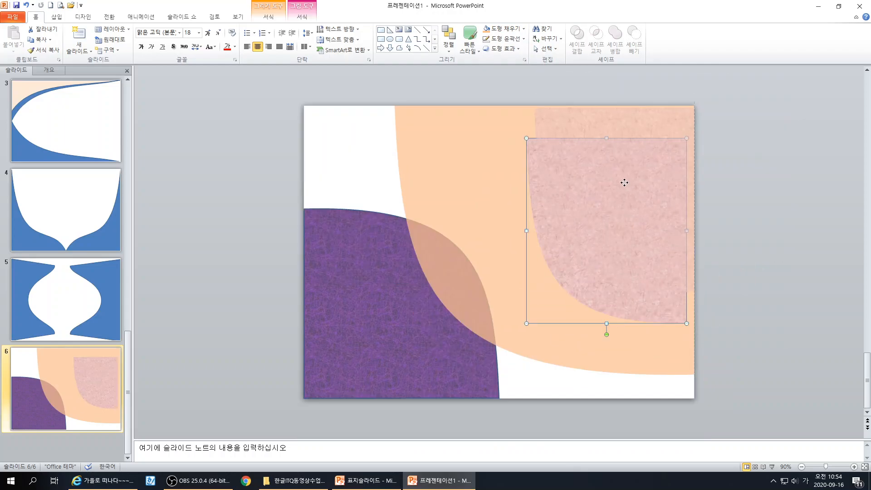
pyautogui.hotkey('ctrl', 'z')
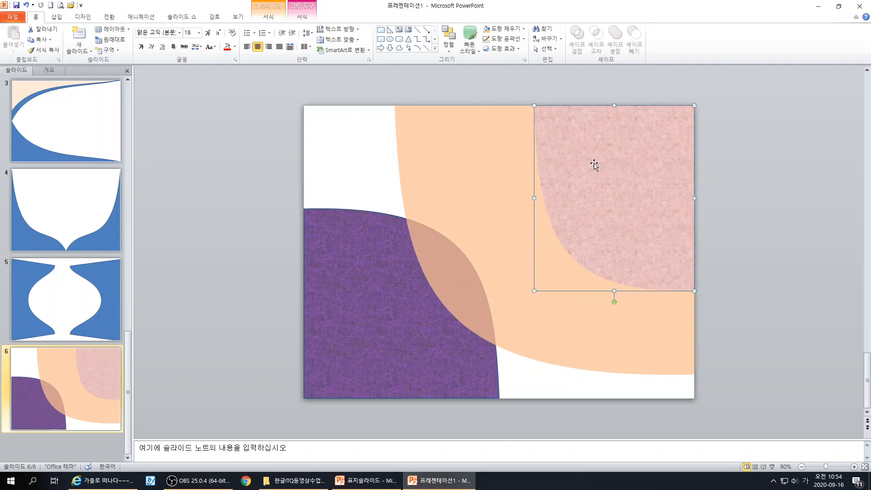
# Change the pink-textured shape's fill to the blue denim texture.
pyautogui.click(501, 49)
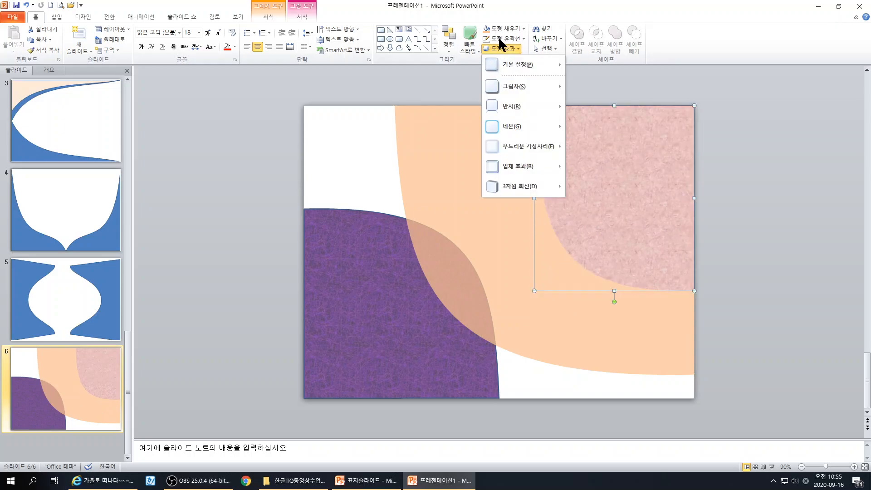
pyautogui.click(503, 28)
pyautogui.click(503, 28)
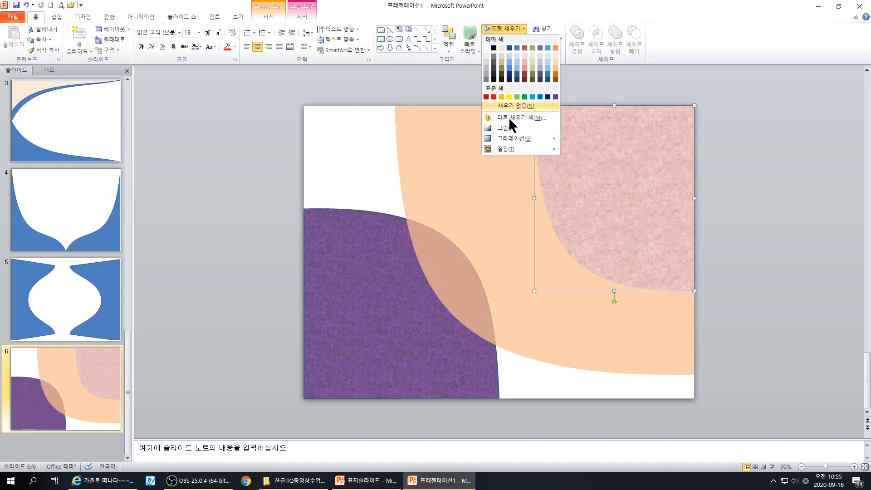
pyautogui.moveTo(515, 148)
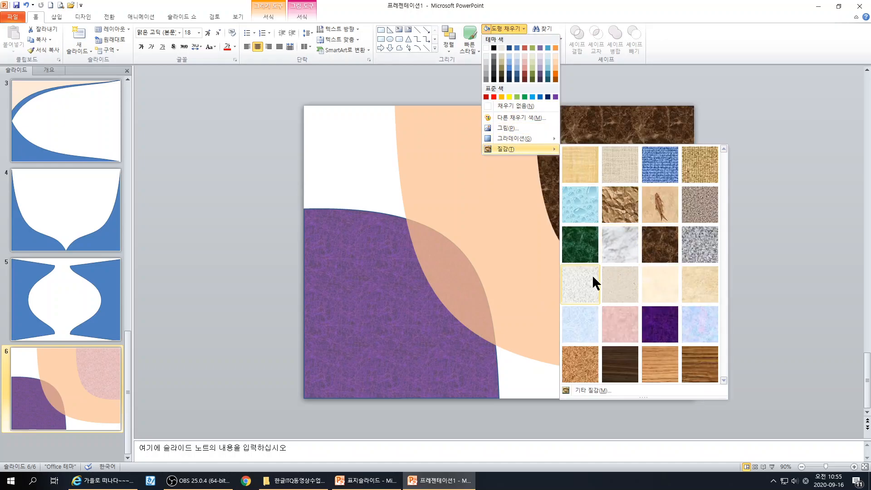
pyautogui.click(651, 167)
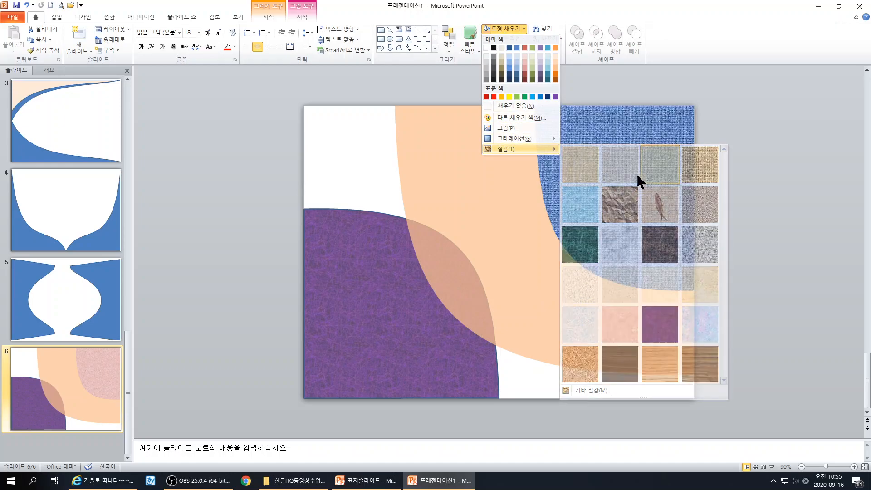
# Stretch the denim shape to the orange shape's width and nearly its height, leaving a narrow orange band along the curve.
pyautogui.moveTo(532, 198); pyautogui.dragTo(394, 220)
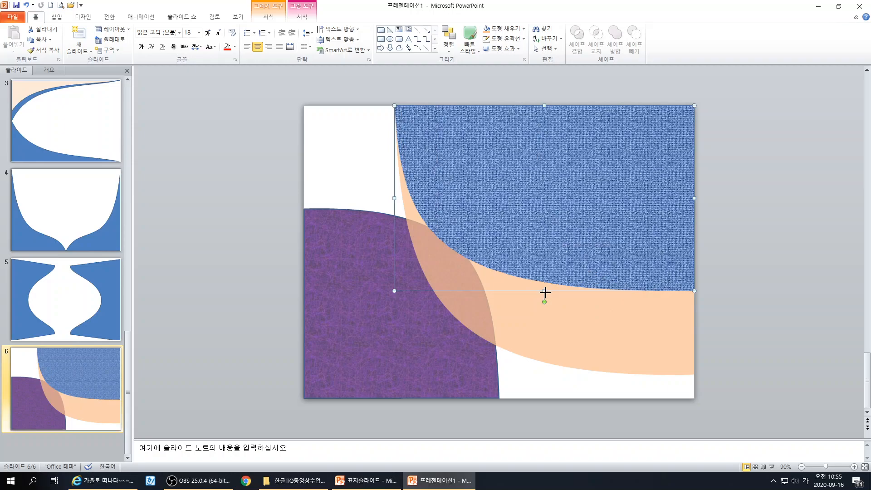
pyautogui.moveTo(545, 292); pyautogui.dragTo(545, 361)
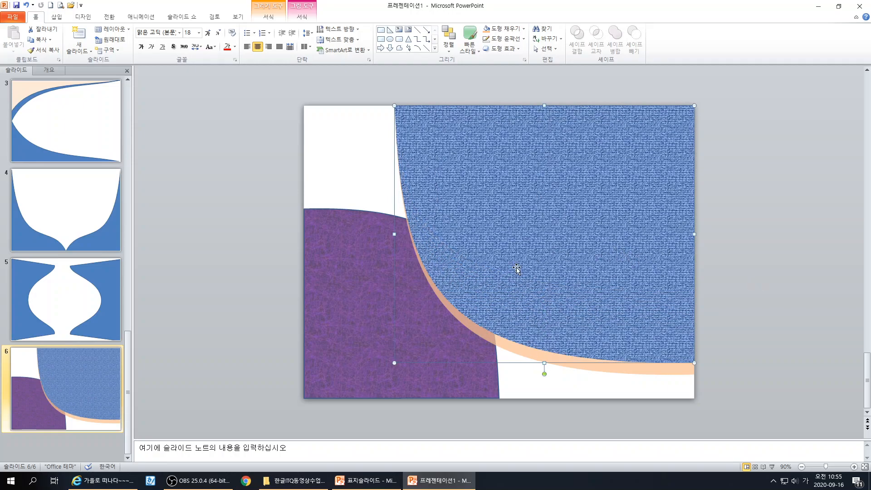
pyautogui.click(790, 271)
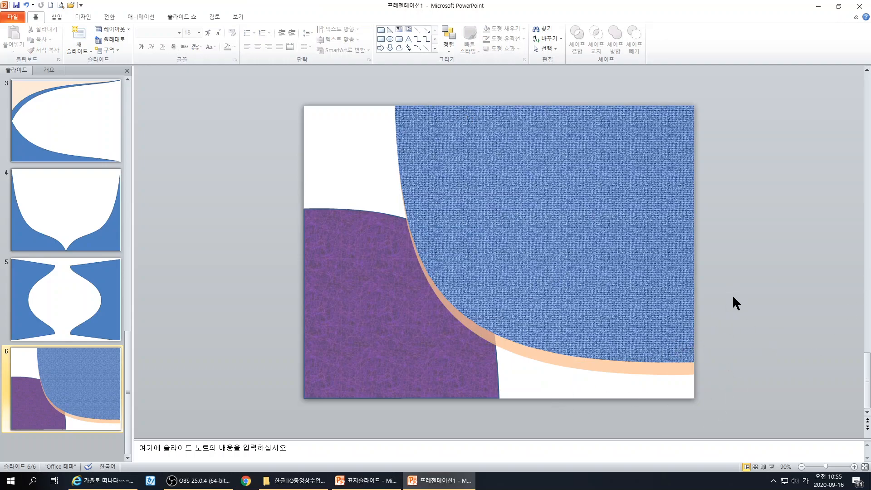
# Switch to the 표지슬라이드 presentation, view sample slide 9 as a full-screen slide show, and return to the new presentation.
pyautogui.click(380, 483)
pyautogui.click(208, 202)
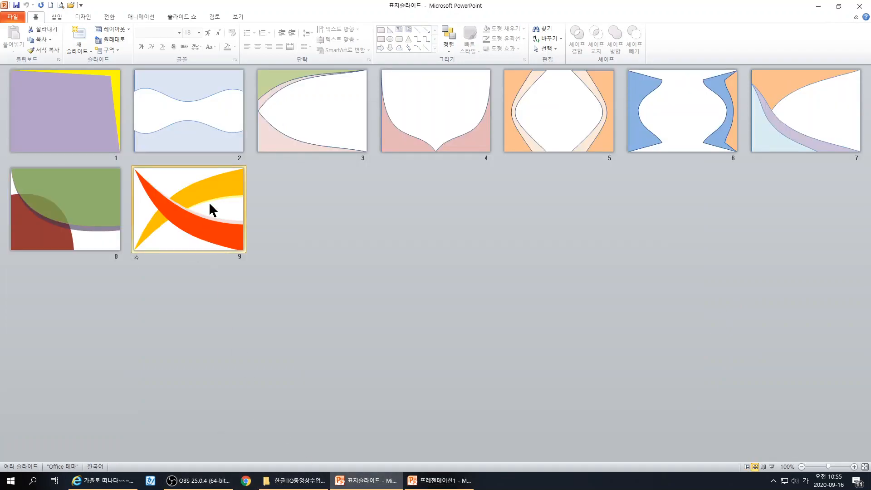
pyautogui.doubleClick(209, 201)
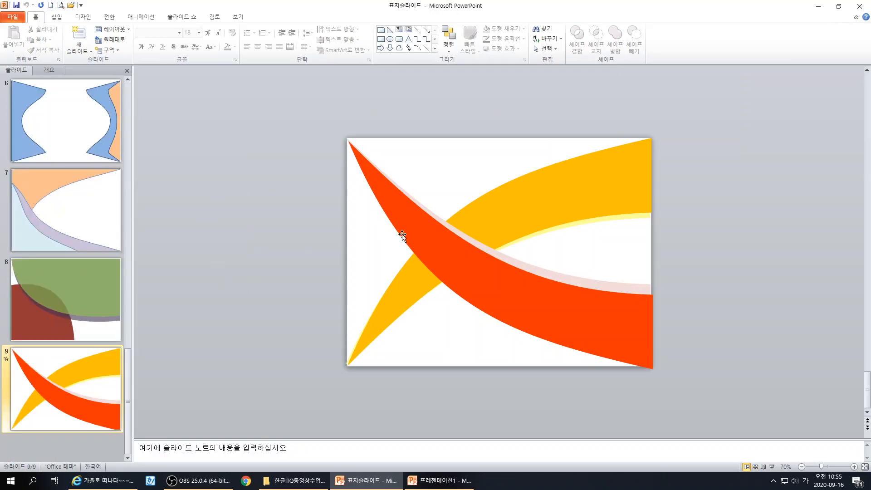
pyautogui.click(772, 467)
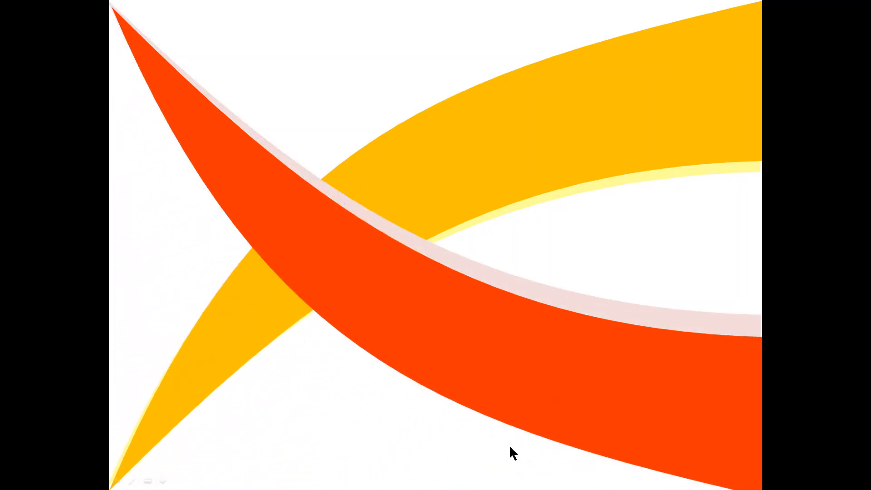
pyautogui.press('Escape')
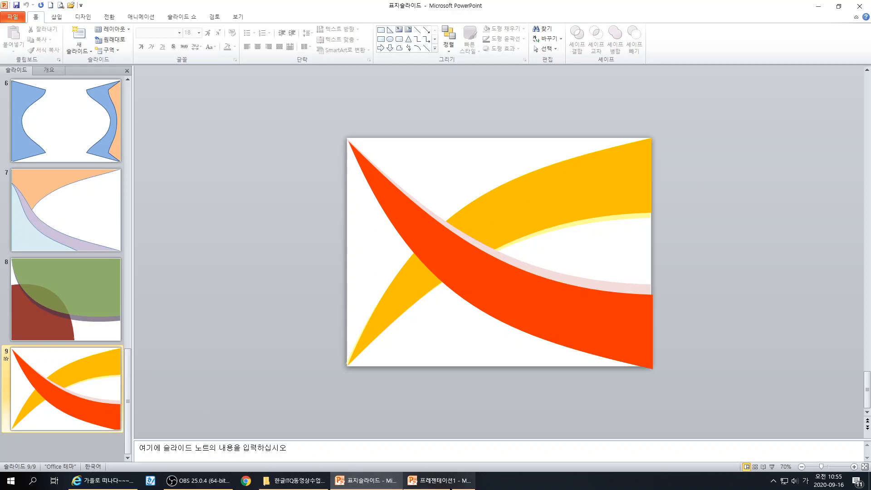
pyautogui.click(439, 480)
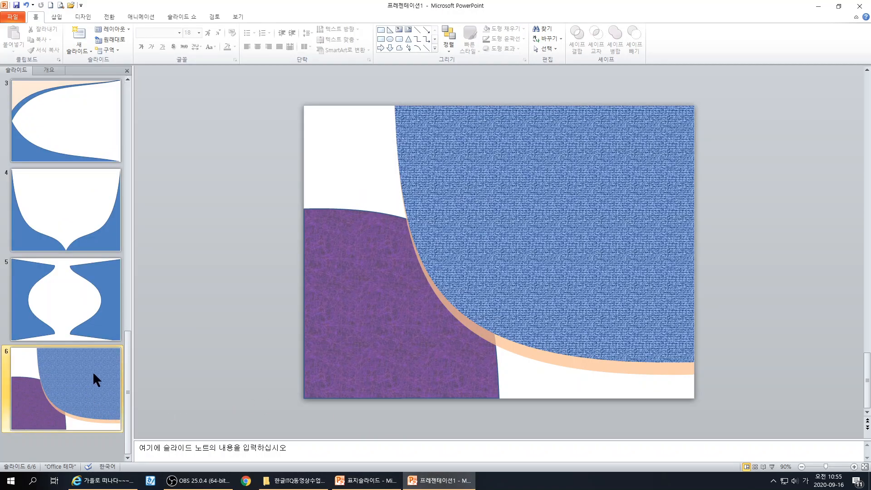